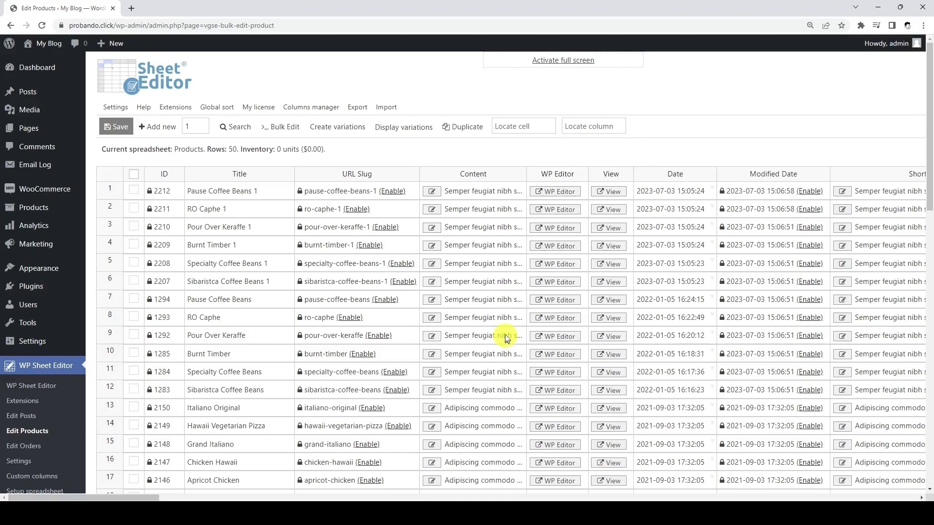
Step: Set up a products CSV export of active columns for Microsoft Excel (Office 365), named 'My new export'
click(354, 106)
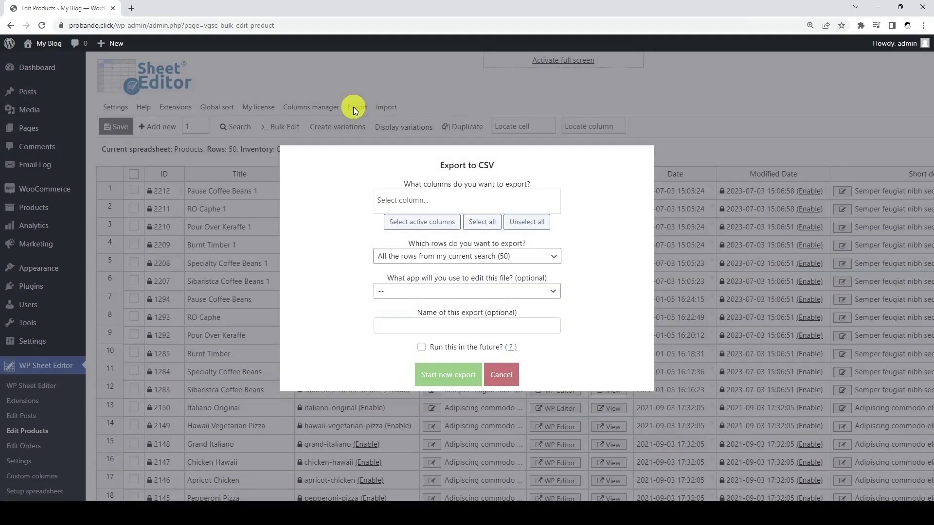
click(423, 221)
scroll(427, 224, down, 3)
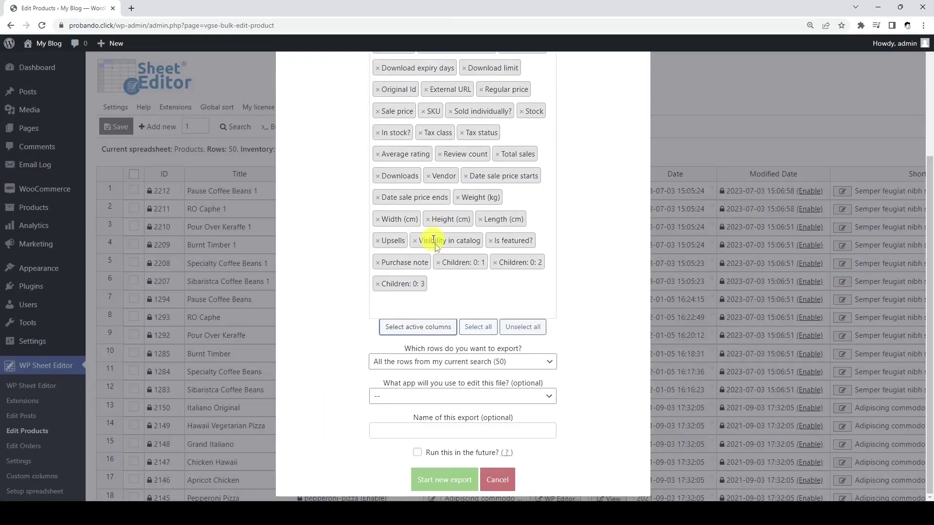
click(469, 396)
click(461, 421)
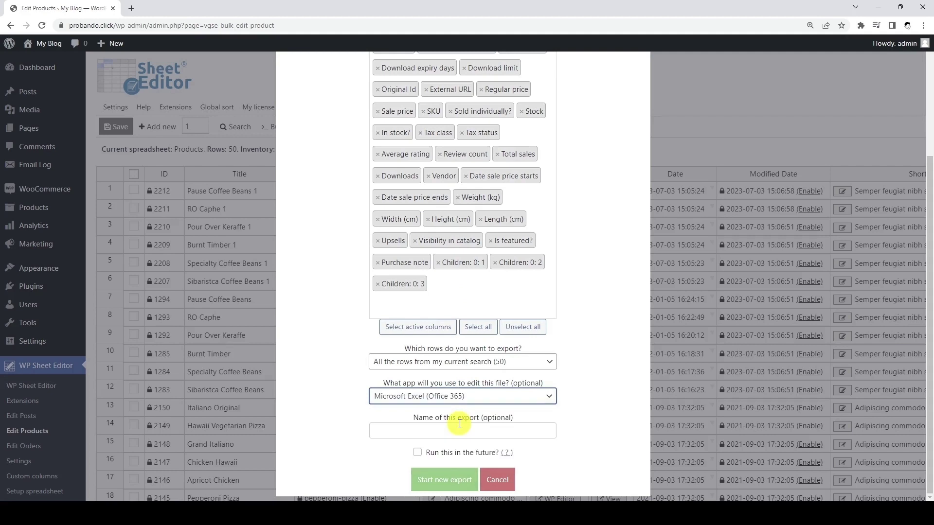
click(458, 431)
text(My new export)
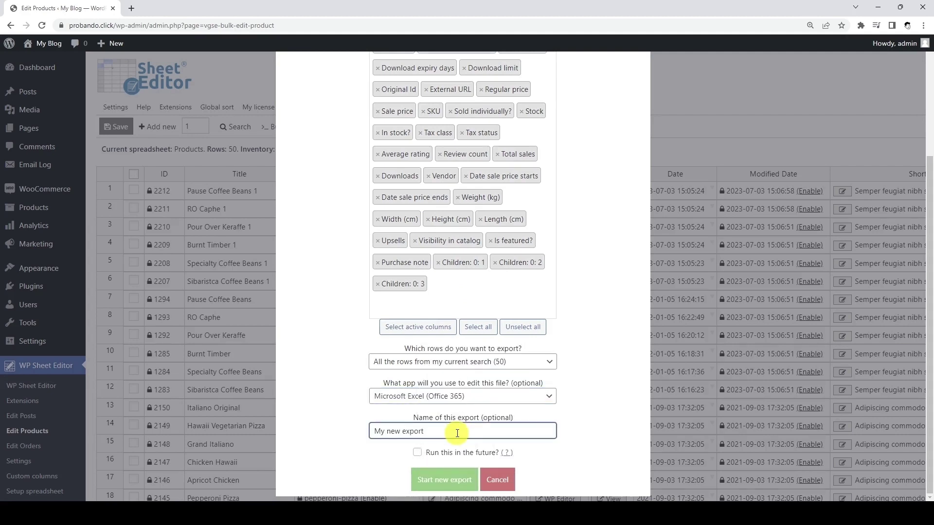
Step: Schedule the export to run in the future on 07/08/2023 at 08:30:00 PM
click(417, 454)
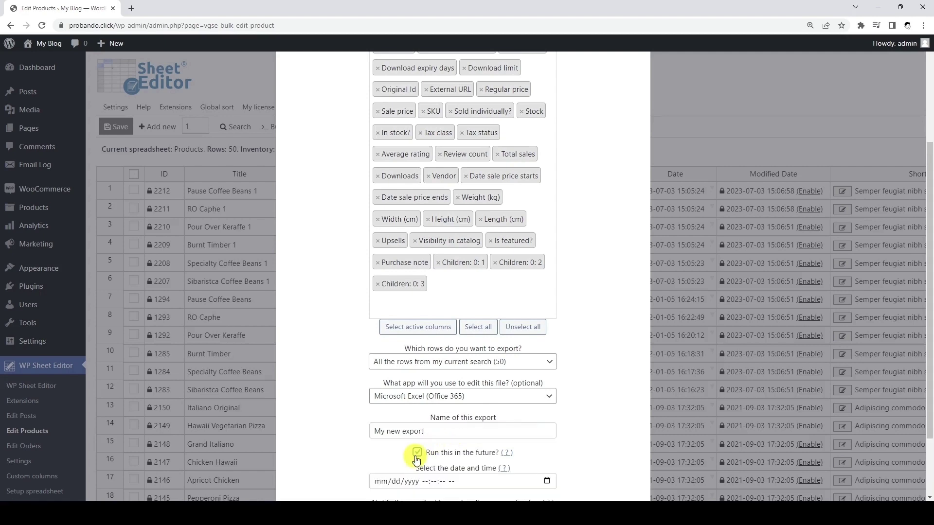
scroll(417, 459, down, 2)
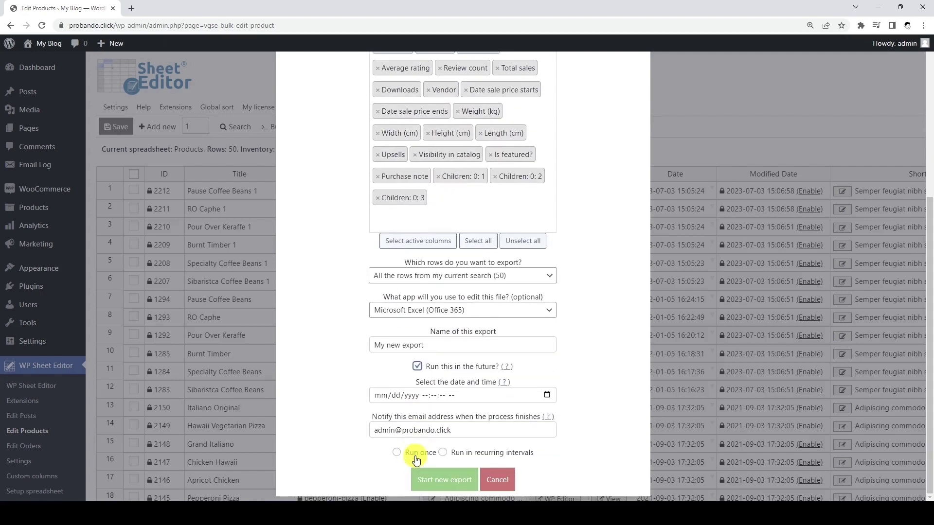
click(546, 396)
scroll(493, 323, down, 1)
click(473, 299)
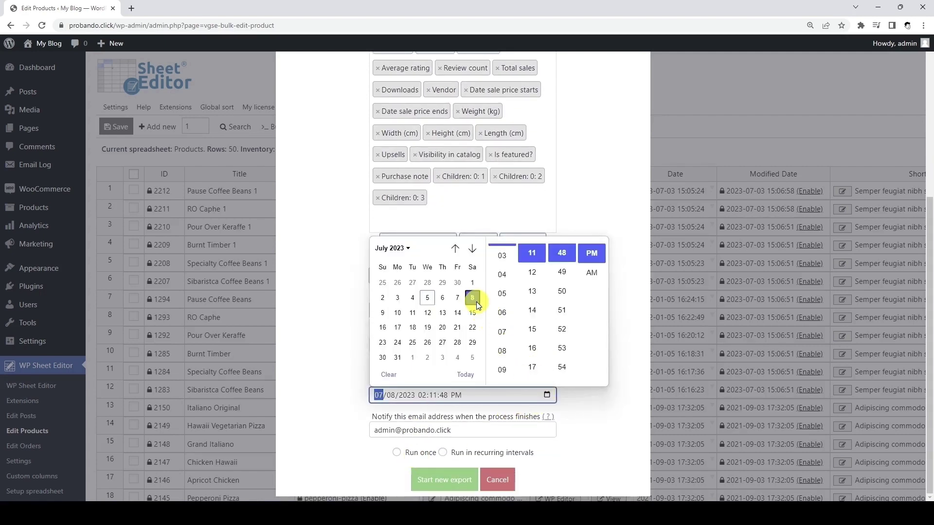
click(500, 352)
scroll(535, 341, down, 3)
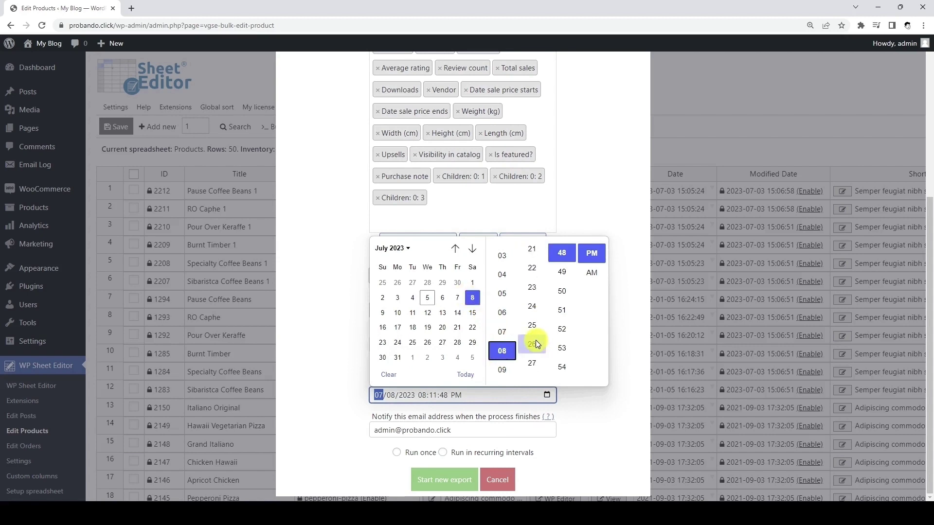
click(532, 307)
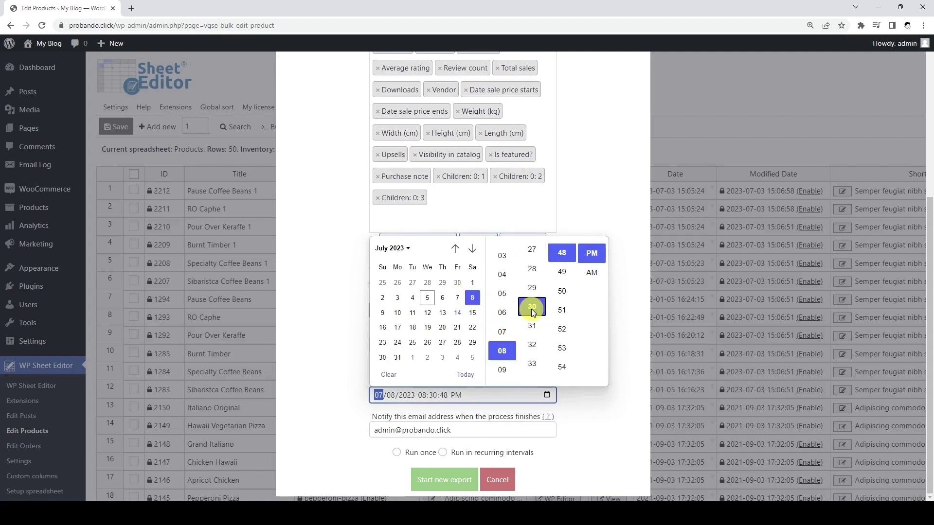
scroll(563, 307, down, 2)
click(564, 271)
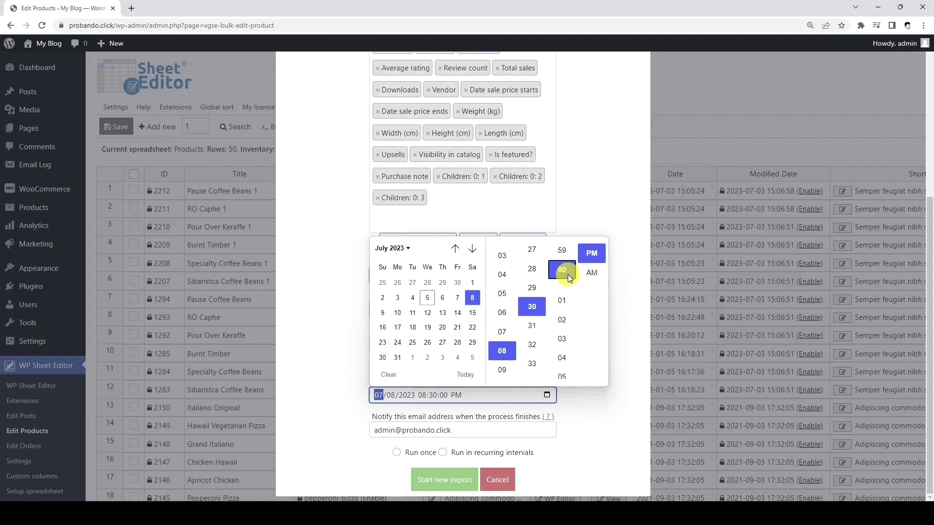
click(625, 238)
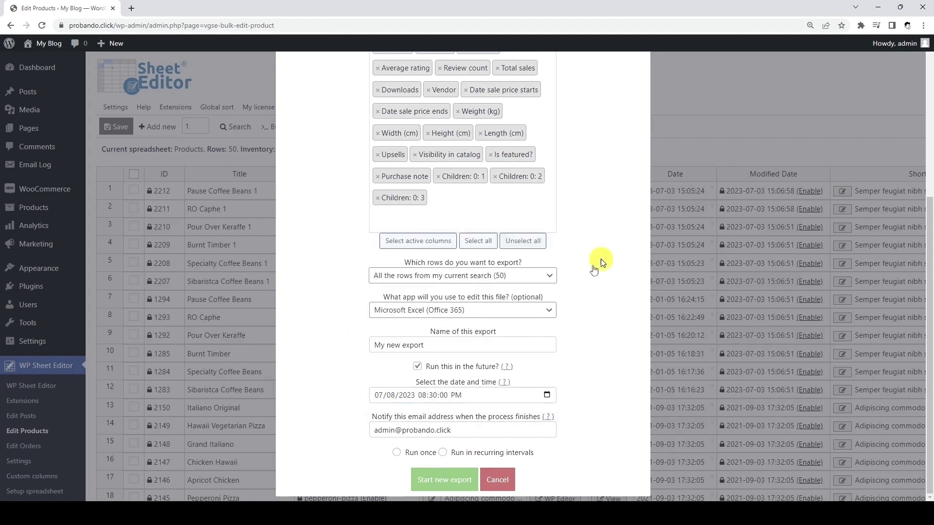
Step: Make it run once, start the new export, and view the scheduled exports list
click(397, 452)
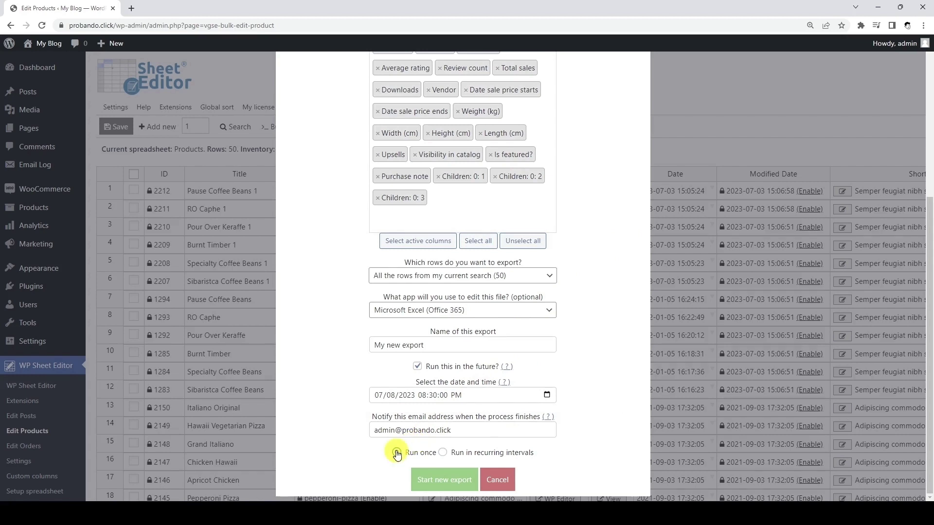
click(440, 479)
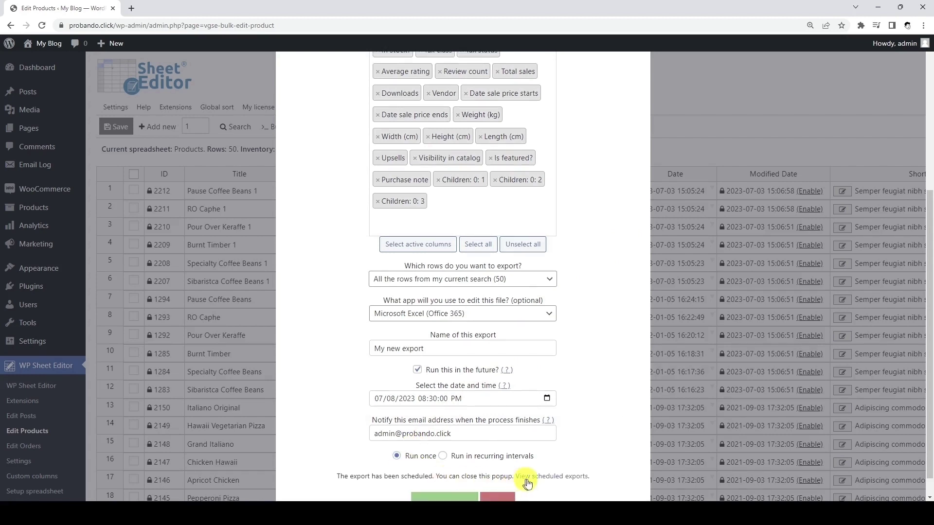
click(553, 477)
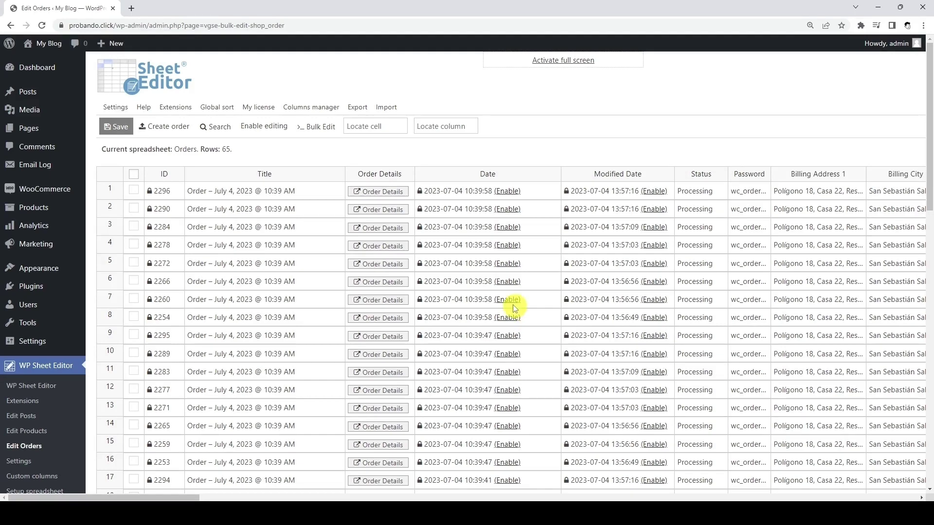
Step: Search orders with an advanced filter: Date (post_date), In the last x hours, value 24
click(217, 129)
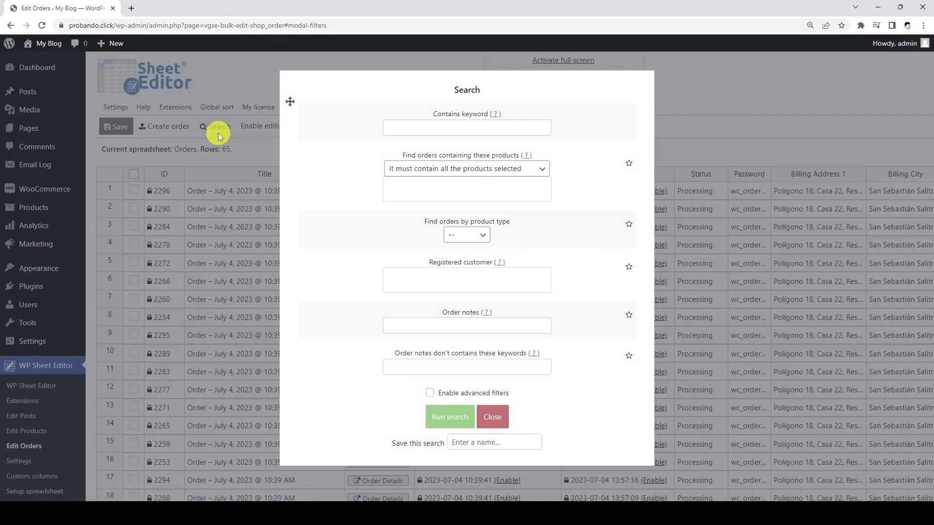
click(429, 394)
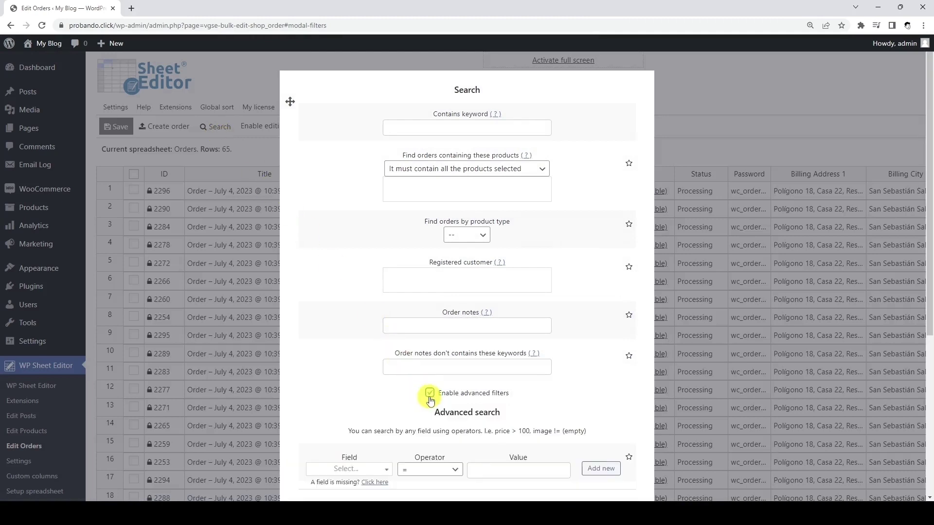
scroll(404, 400, down, 5)
click(354, 216)
text(date)
click(362, 253)
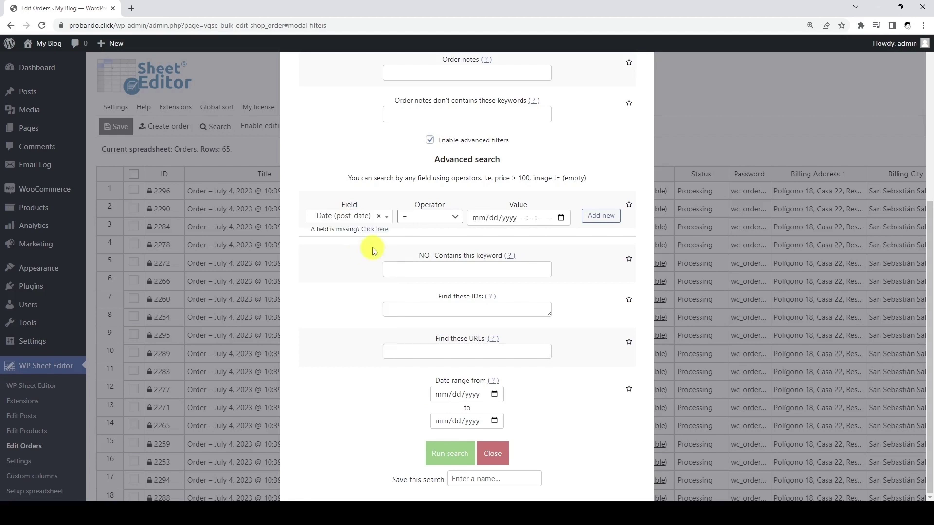
click(431, 217)
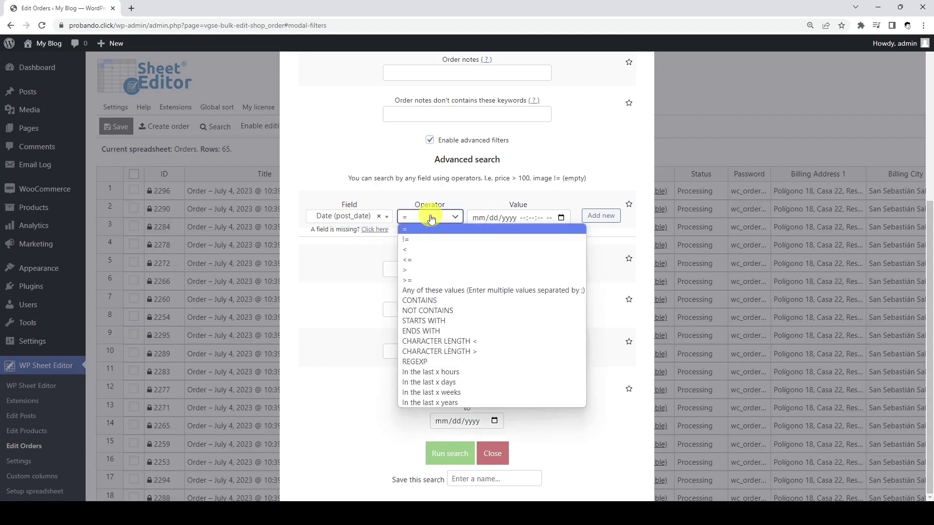
click(471, 371)
click(511, 219)
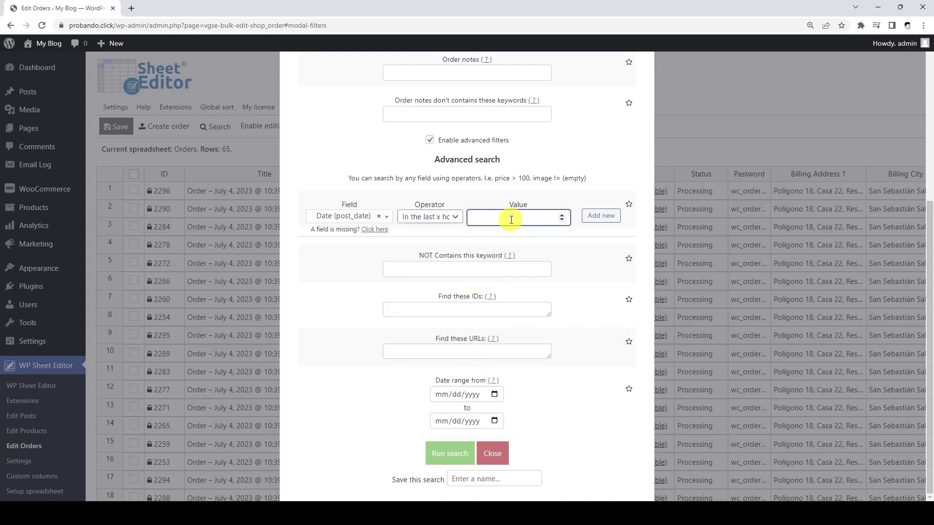
text(24)
click(457, 453)
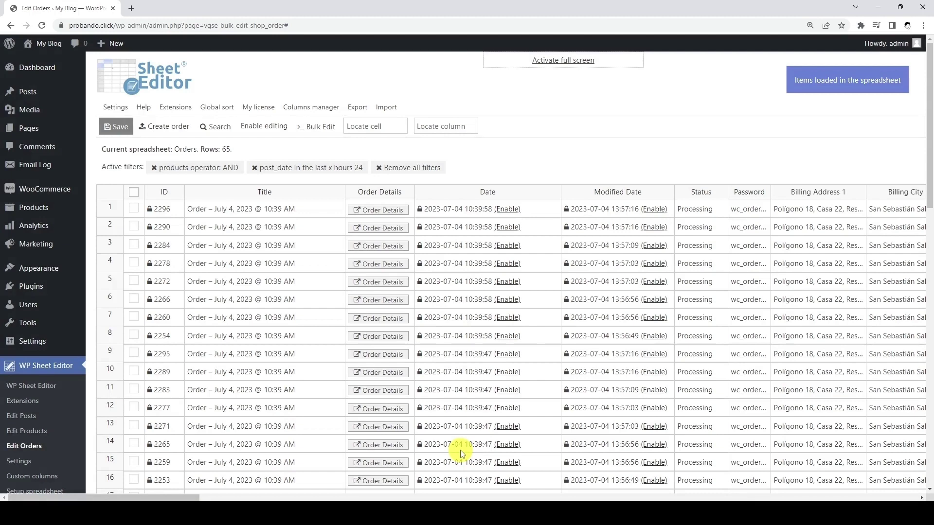
Step: Set up an orders CSV export of active columns for older Microsoft Excel, named 'Export my orders'
click(364, 107)
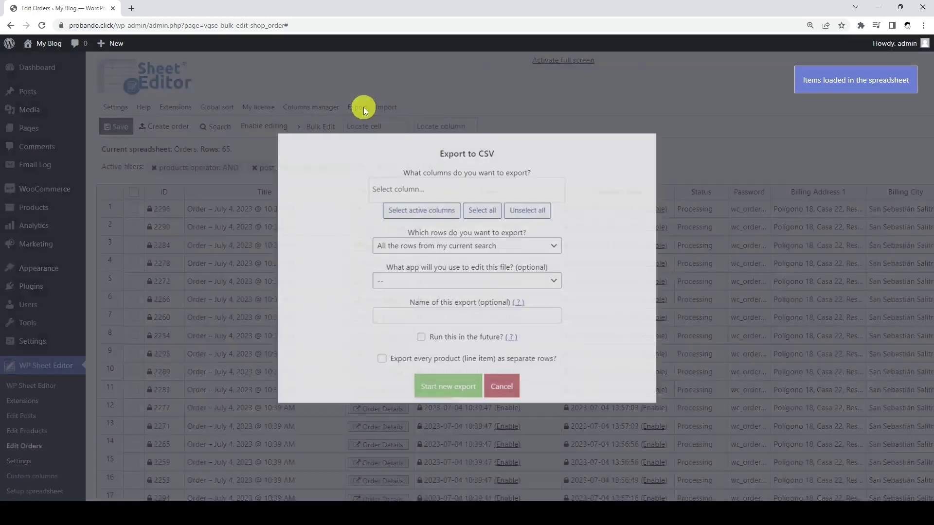
click(413, 211)
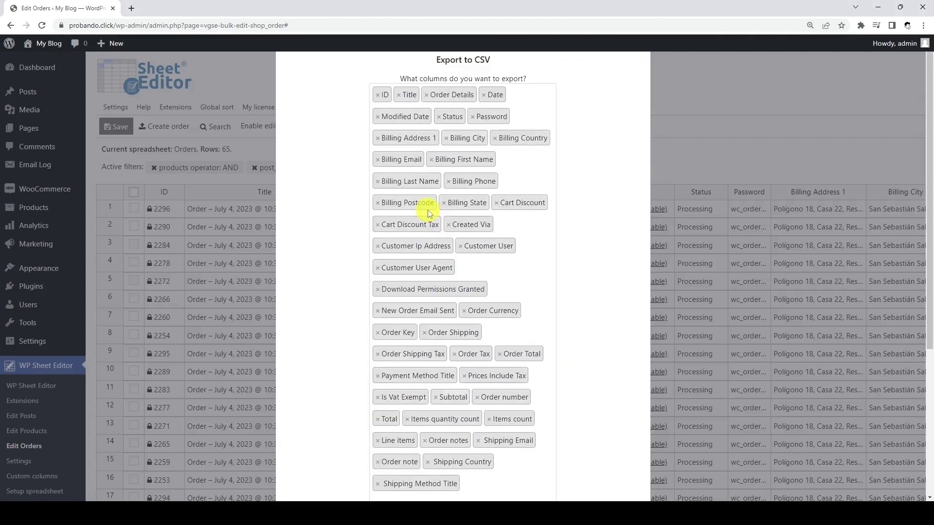
scroll(428, 212, down, 3)
click(457, 375)
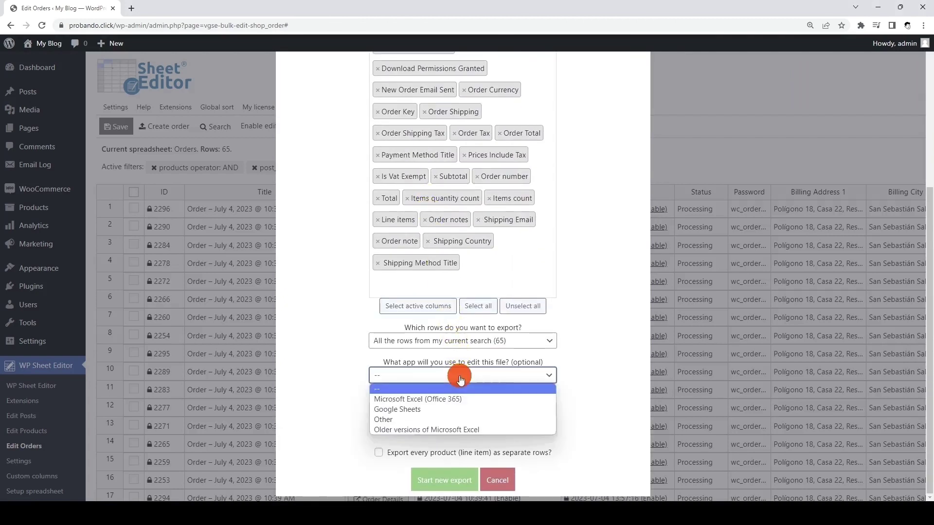
click(457, 430)
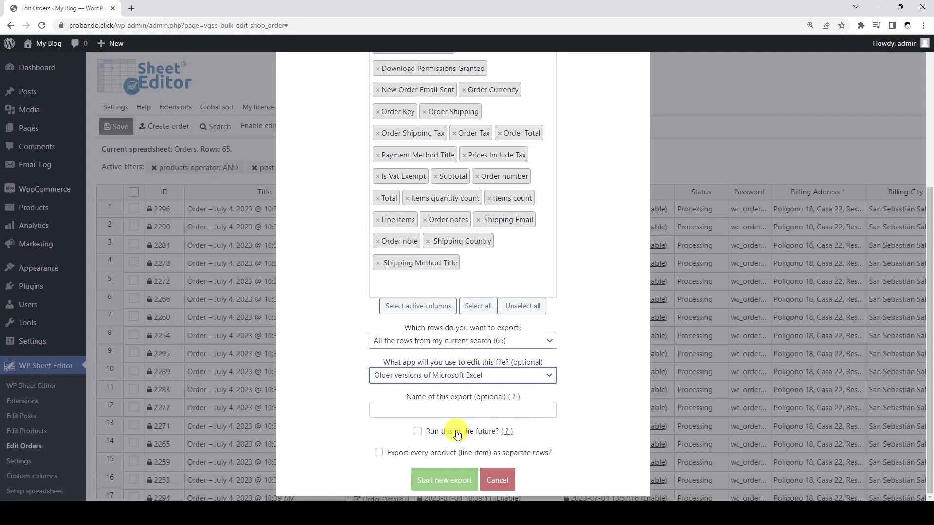
click(450, 408)
text(Export my orders)
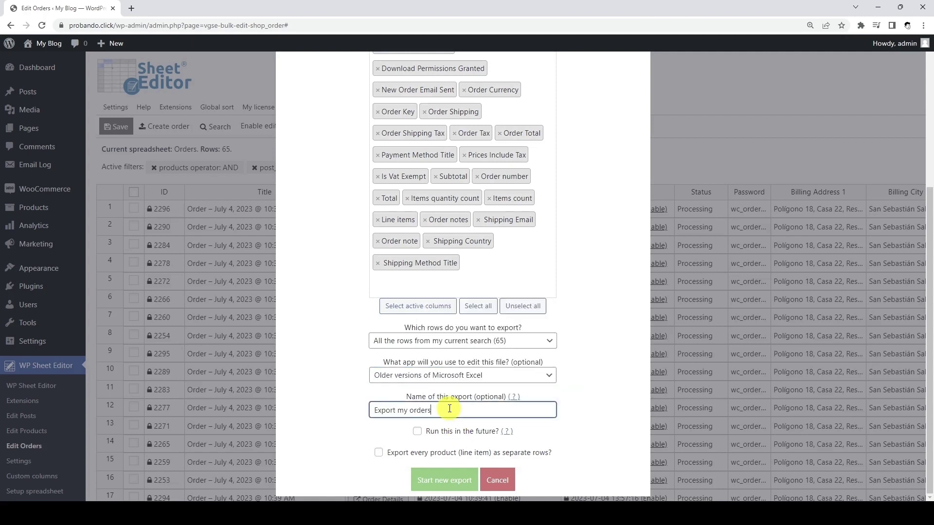
Step: Schedule the orders export to run in the future at 06:00:00 PM on 07/04/2023
click(417, 432)
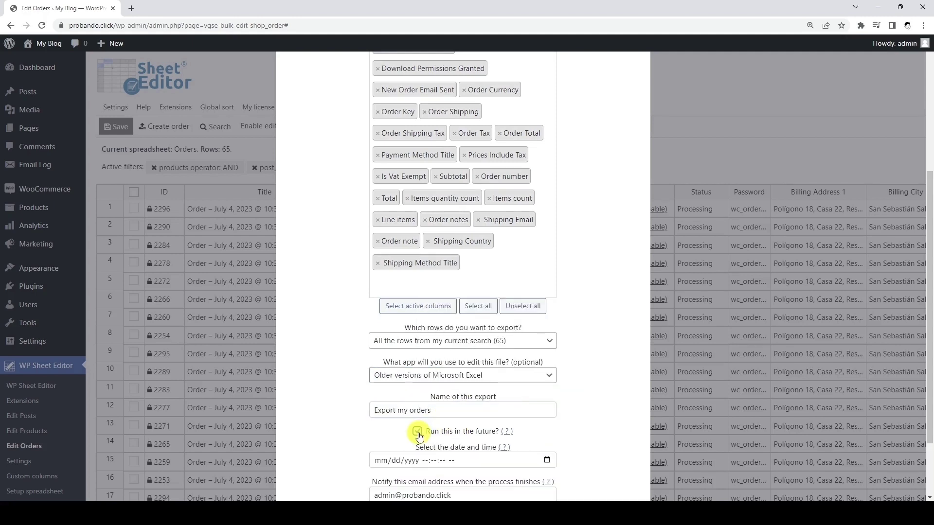
scroll(418, 435, down, 1)
scroll(419, 437, down, 1)
click(546, 374)
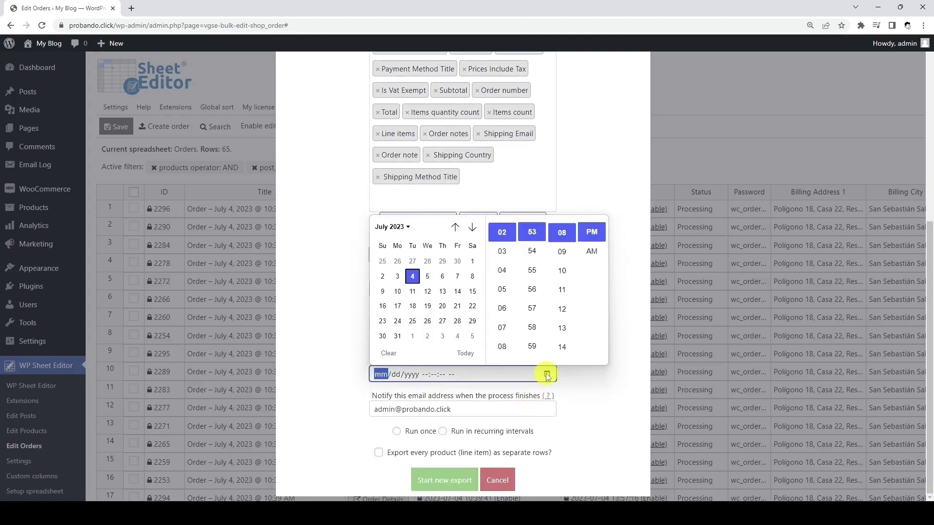
click(502, 291)
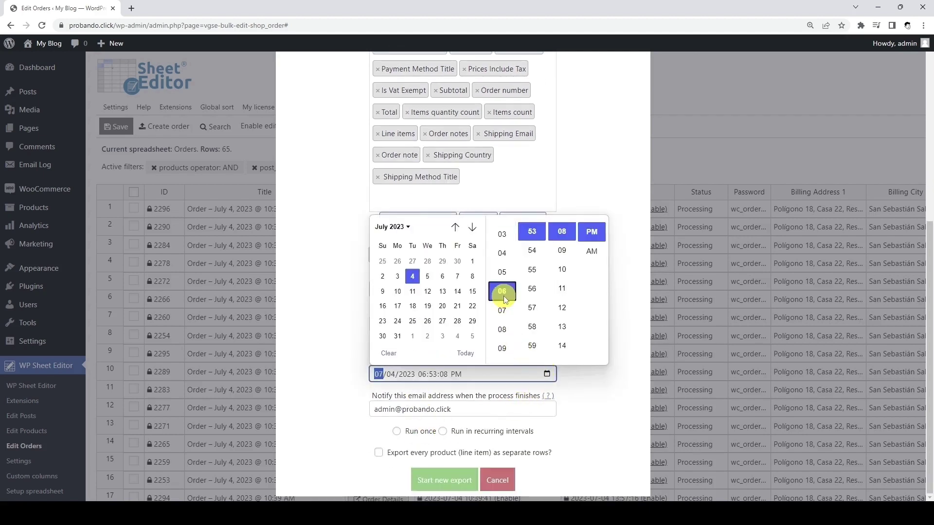
scroll(532, 301, down, 3)
click(534, 277)
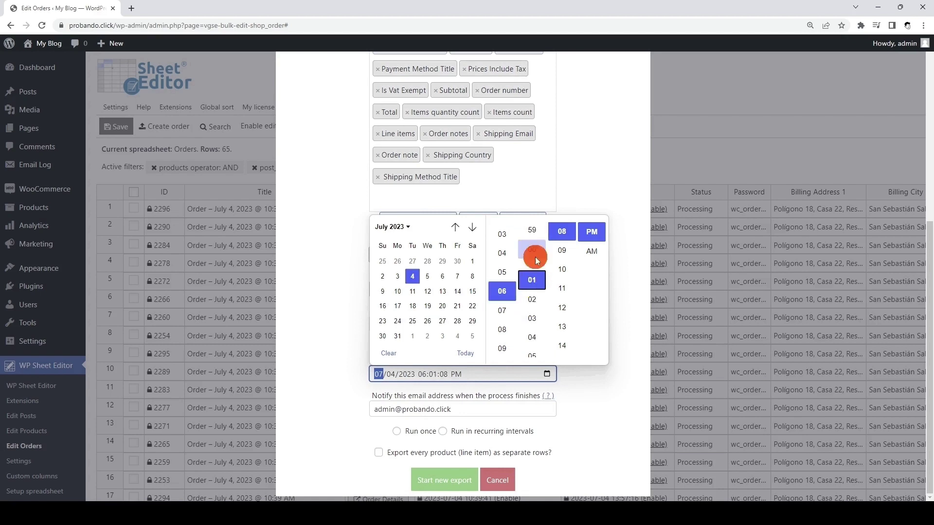
scroll(562, 263, up, 3)
click(563, 270)
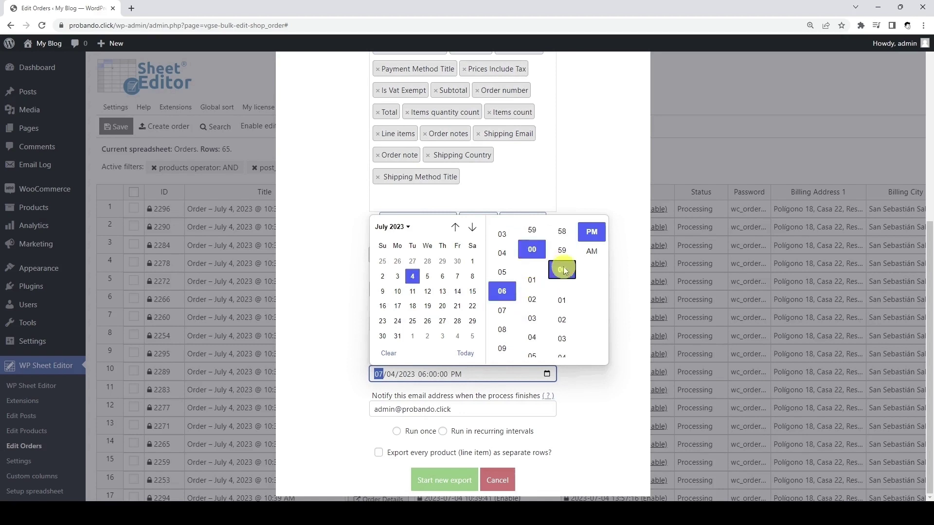
click(631, 205)
Step: Repeat the export every 1 day, export each product as separate rows, and start it
click(443, 431)
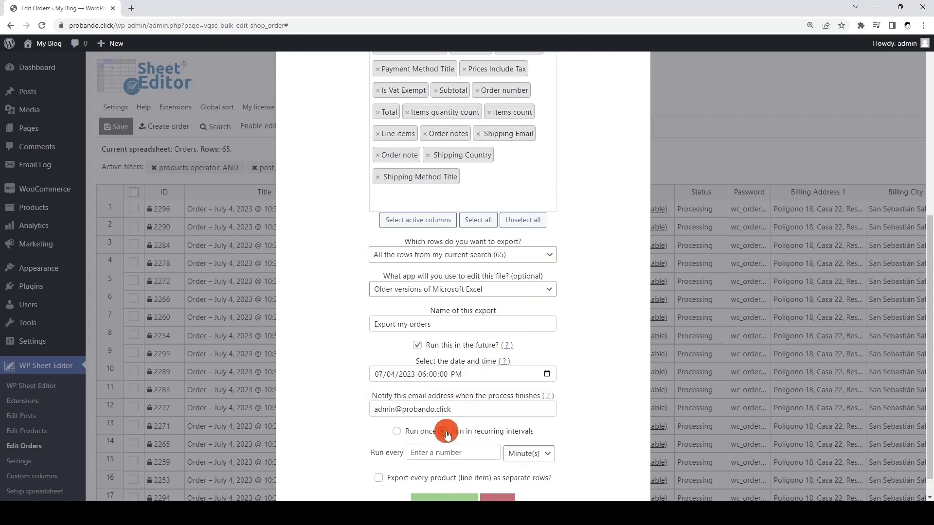
scroll(445, 431, down, 1)
click(491, 424)
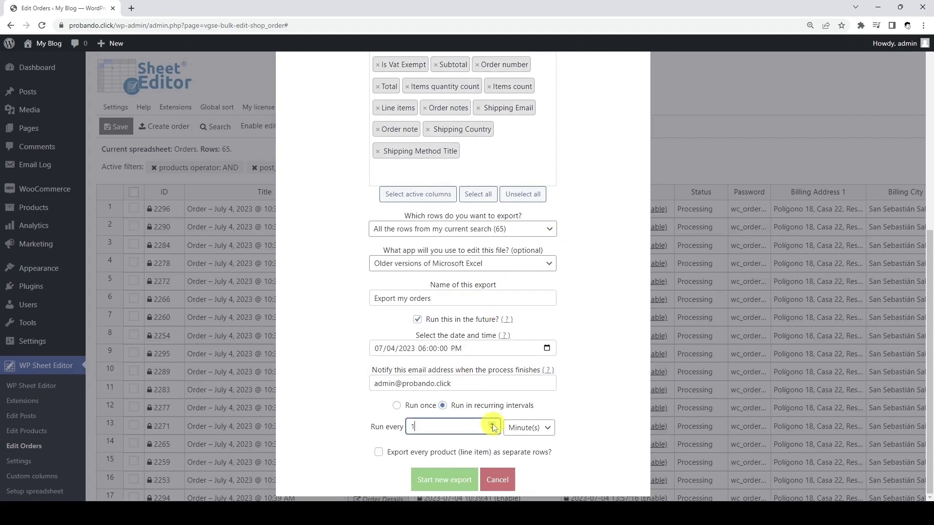
click(537, 428)
click(535, 461)
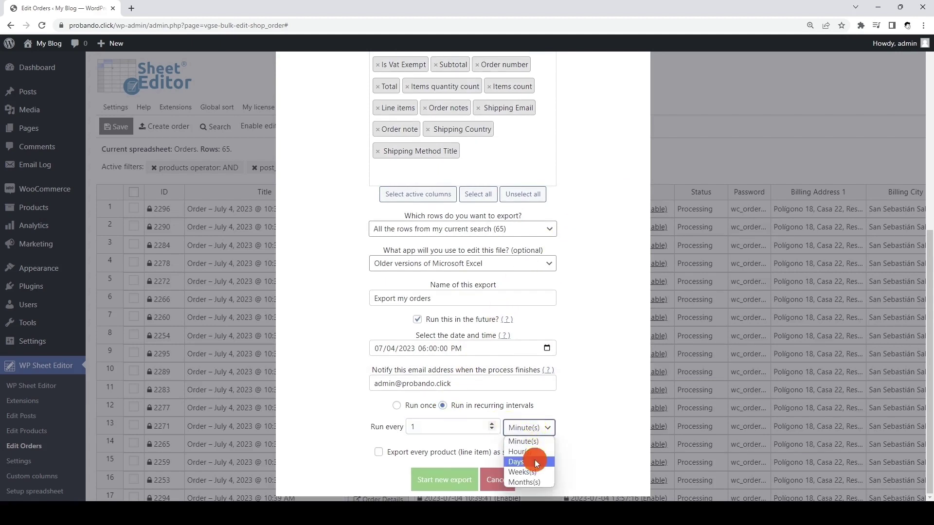
click(379, 453)
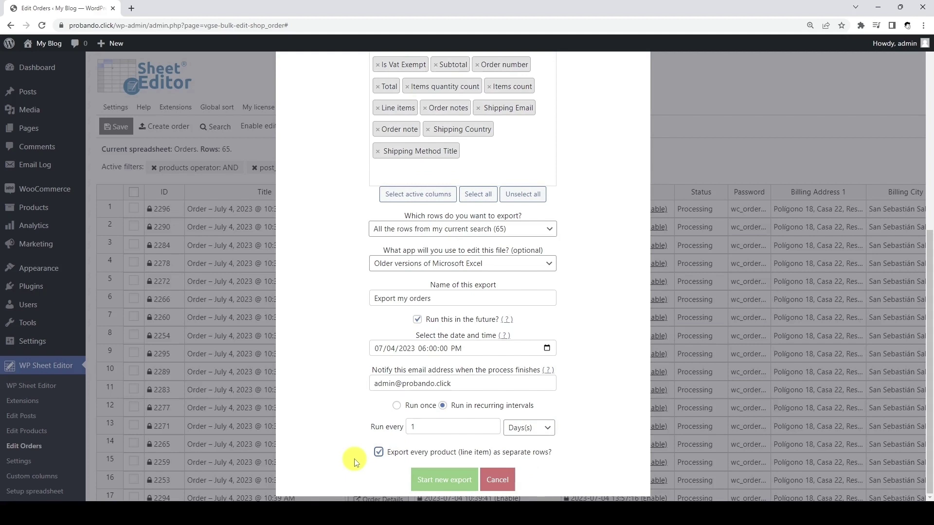
click(452, 481)
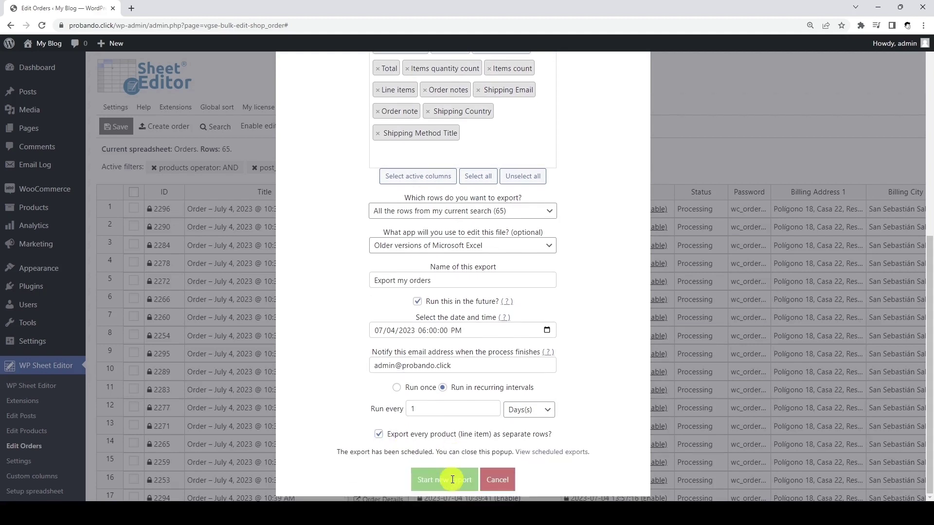
Step: Close the scheduled orders export popup
click(561, 453)
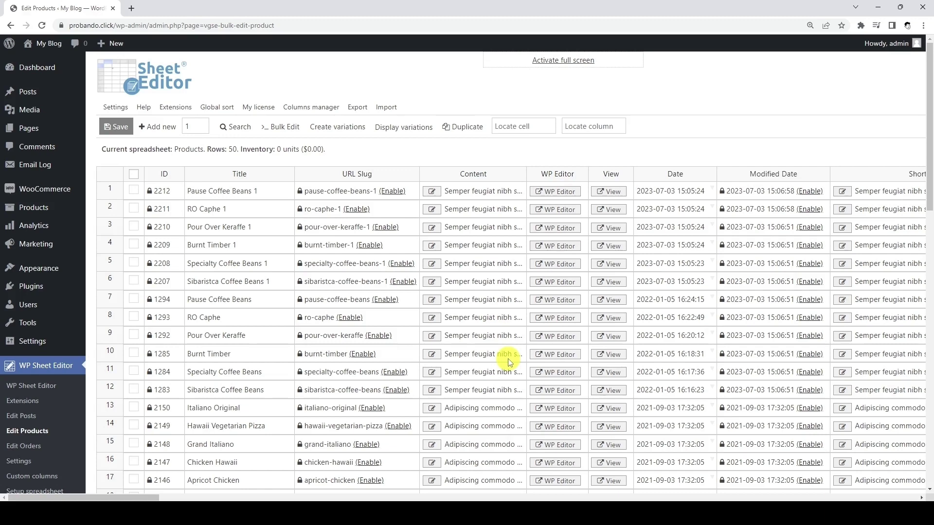
Step: Schedule a CSV import to run once on 07/08/2023 at 07:10:00 PM
click(392, 120)
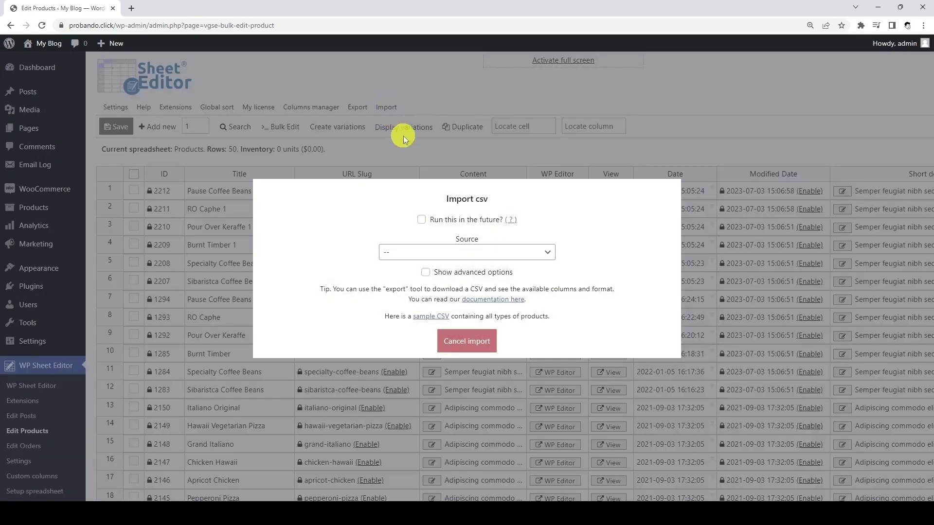
click(421, 220)
click(545, 189)
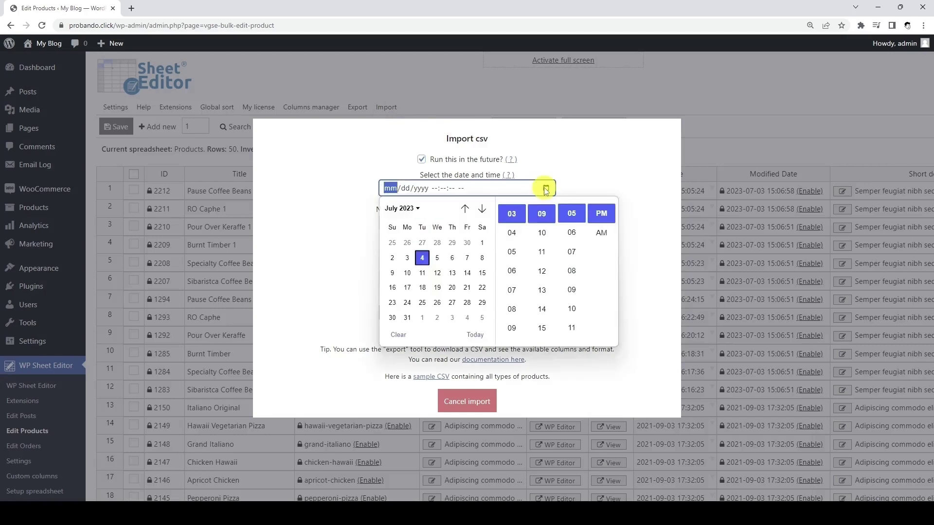
click(482, 258)
click(510, 272)
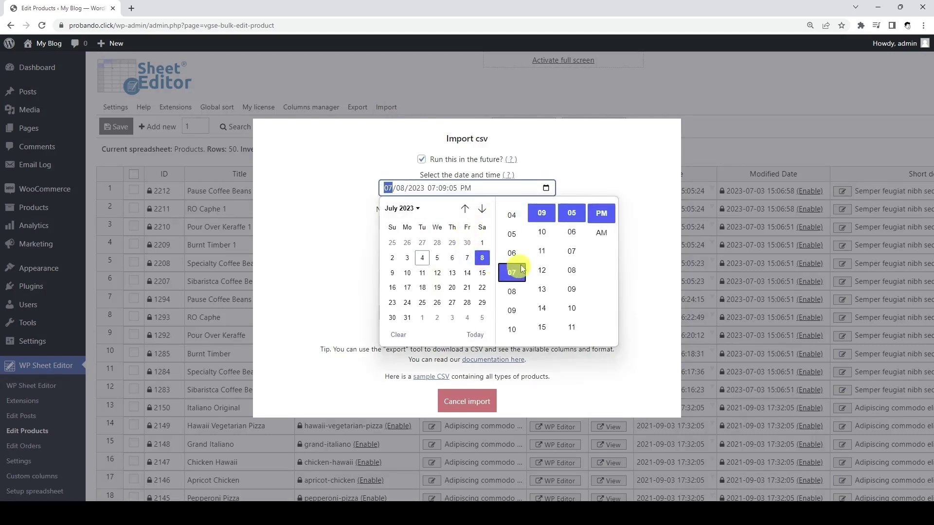
click(540, 233)
click(572, 204)
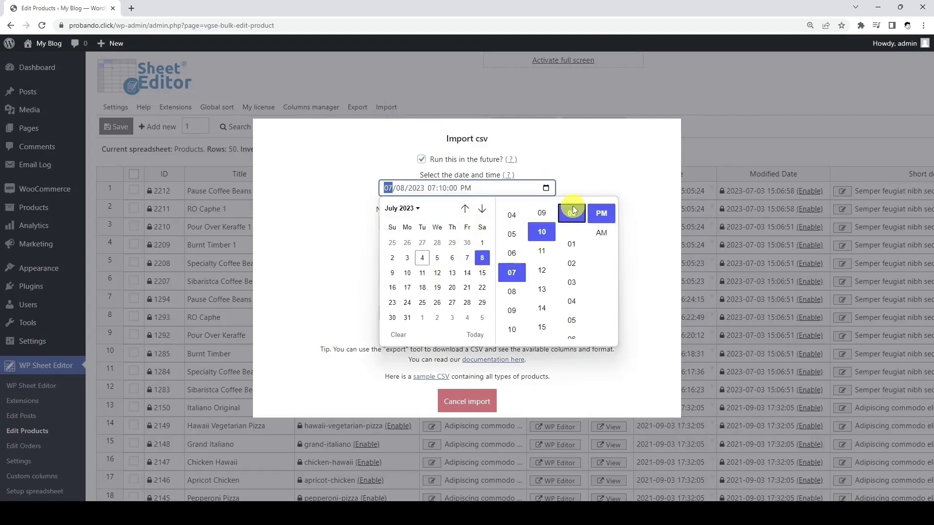
click(640, 183)
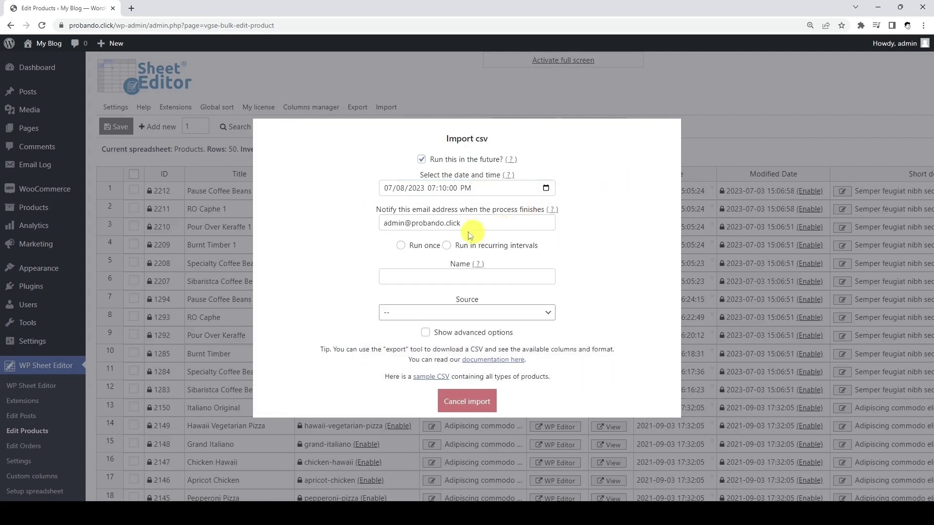
click(401, 245)
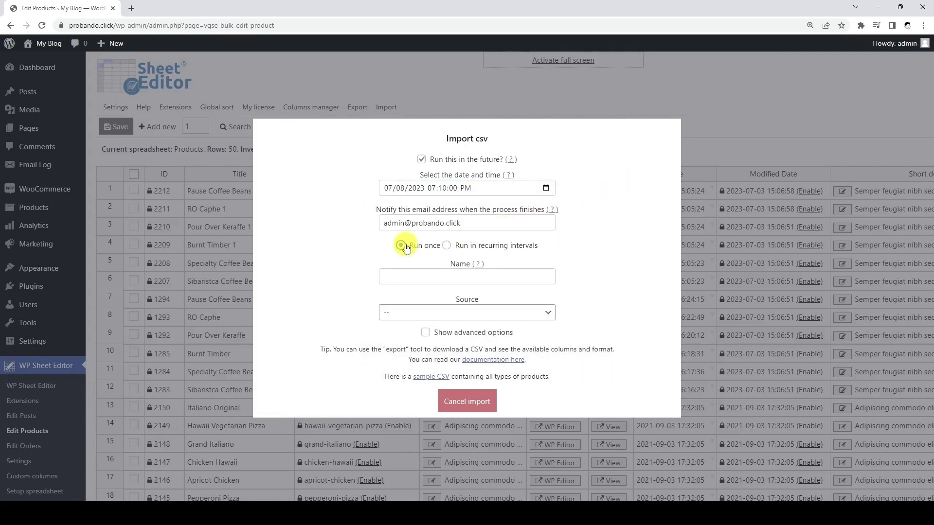
Step: Name it 'Import WooCommerce Products', set the source to a pasted CSV file URL, and continue
click(419, 276)
text(I)
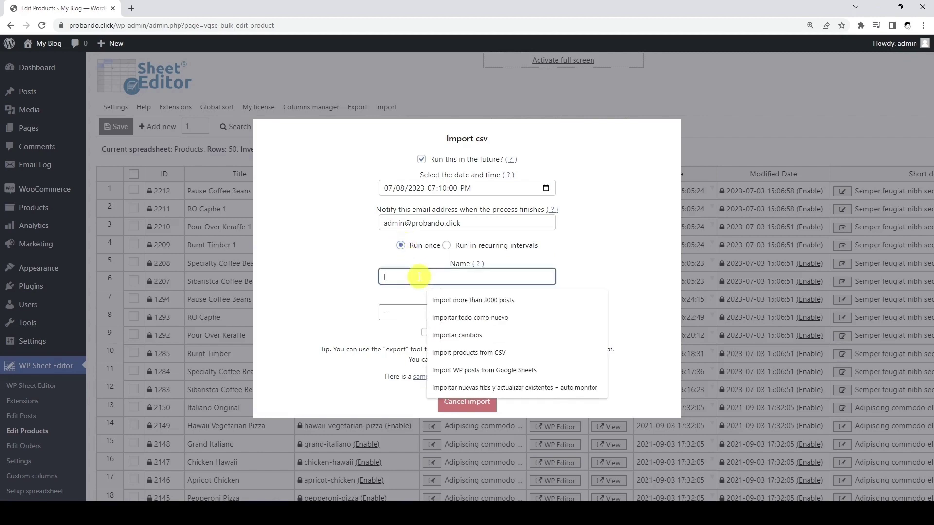
text(mport WooCommerce Products)
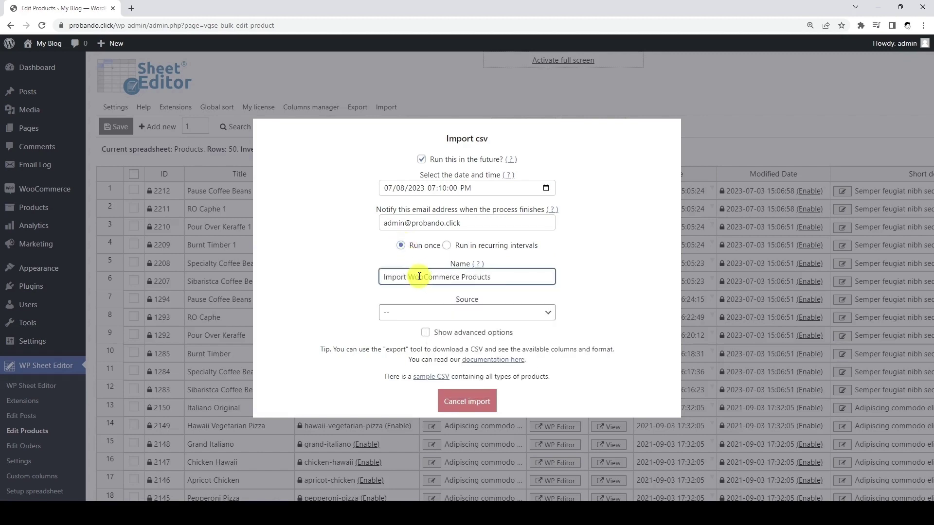
click(462, 314)
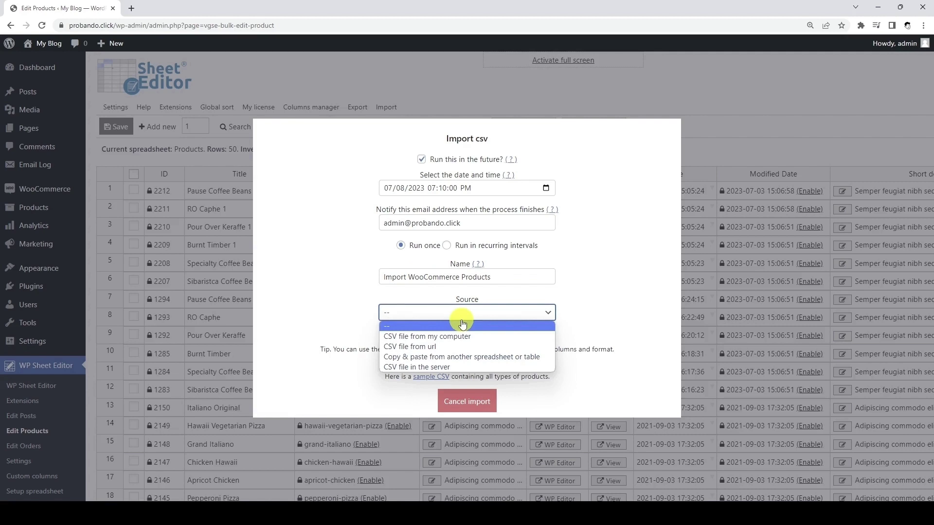
click(467, 348)
click(462, 317)
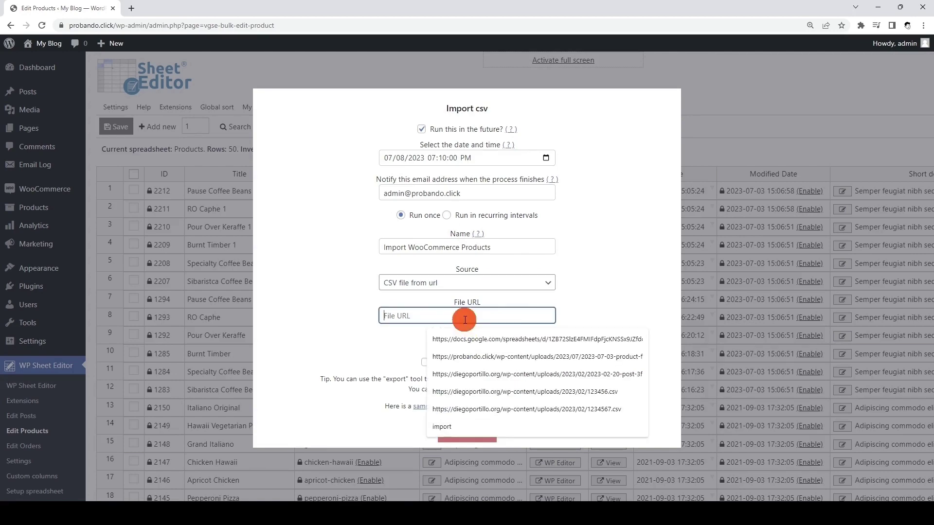
key(ctrl+v)
click(468, 337)
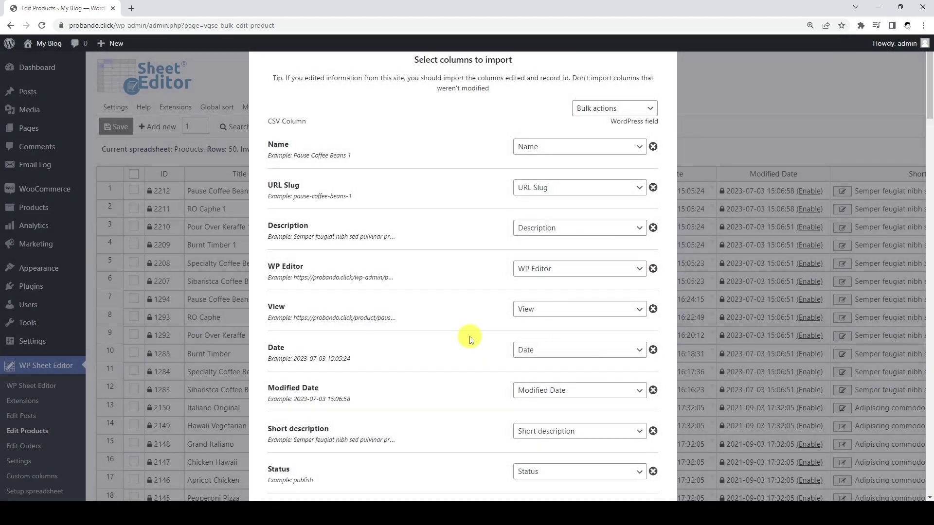
Step: Accept the column mapping, create new and update existing products matched by SKU, and schedule the import
scroll(471, 340, down, 20)
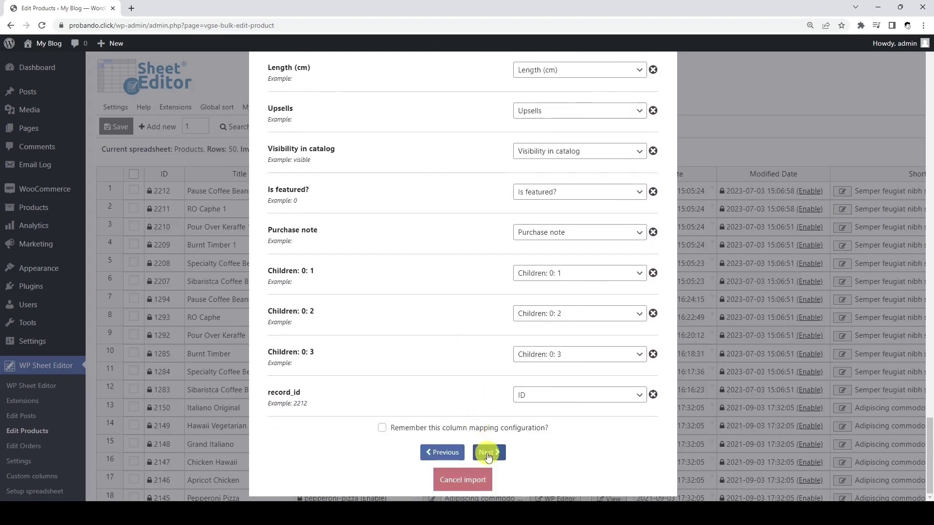
click(488, 454)
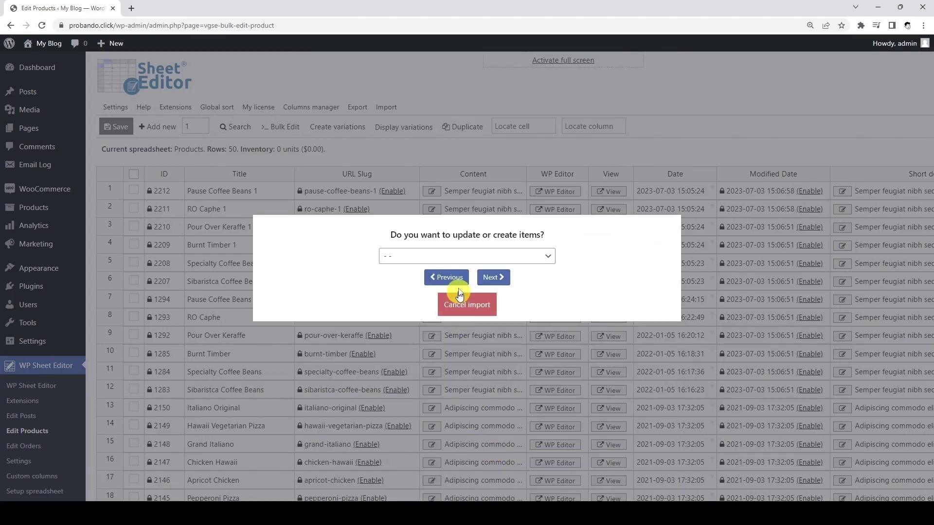
click(463, 258)
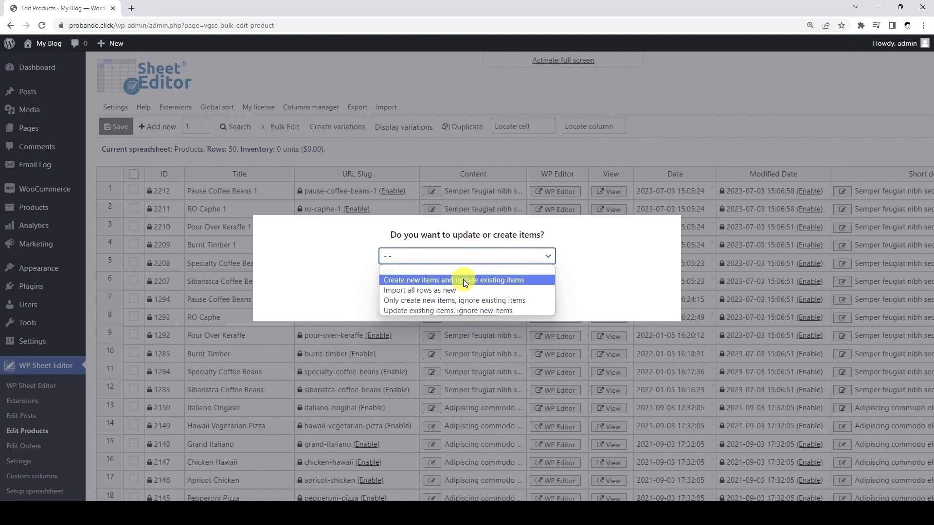
click(463, 281)
click(372, 300)
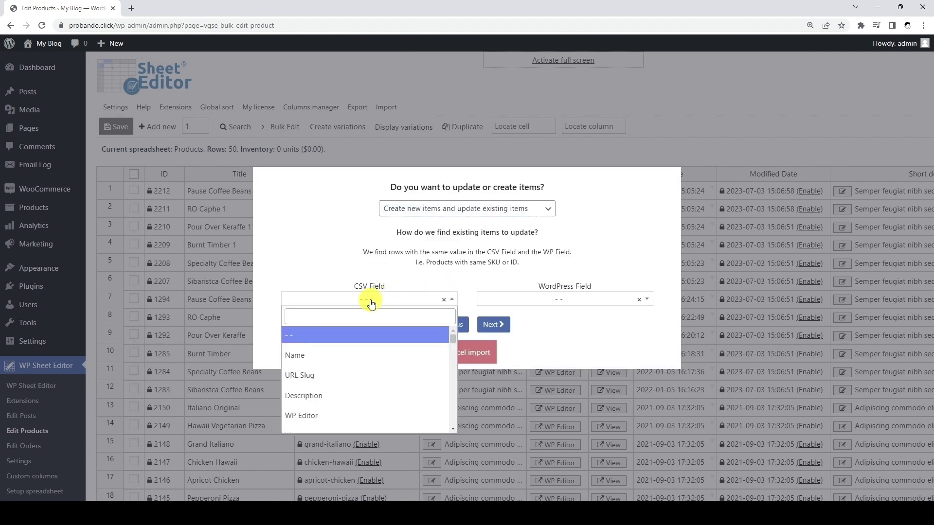
text(sku)
click(367, 335)
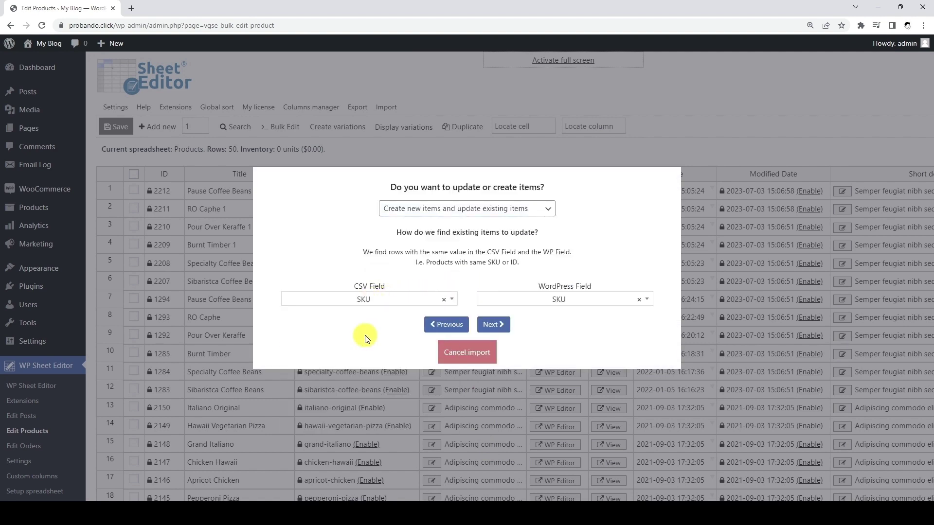
click(493, 325)
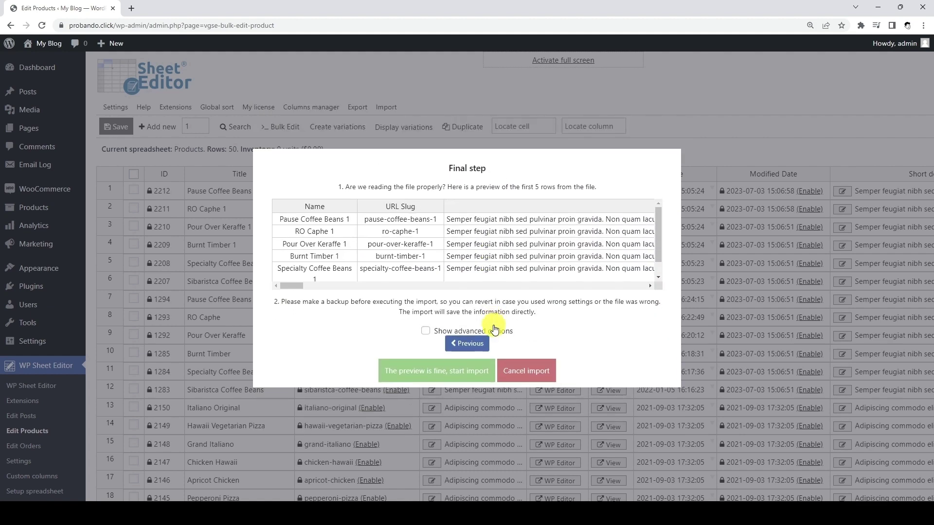
click(451, 371)
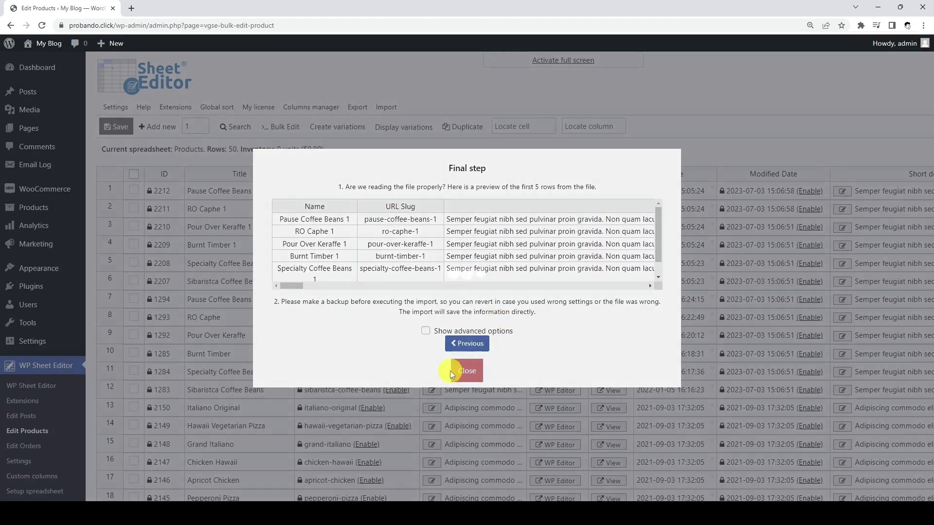
click(451, 370)
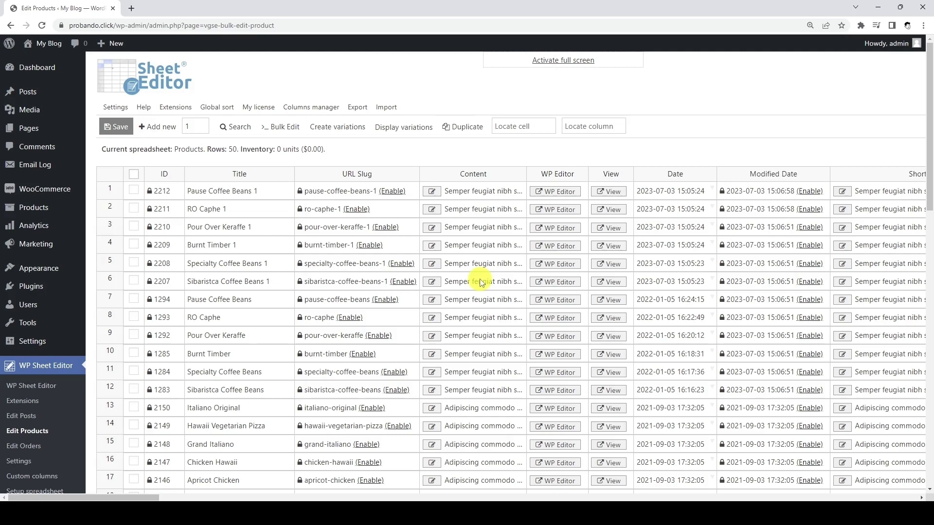
Step: Bulk edit all rows to increase Regular price by 10 percent
click(285, 128)
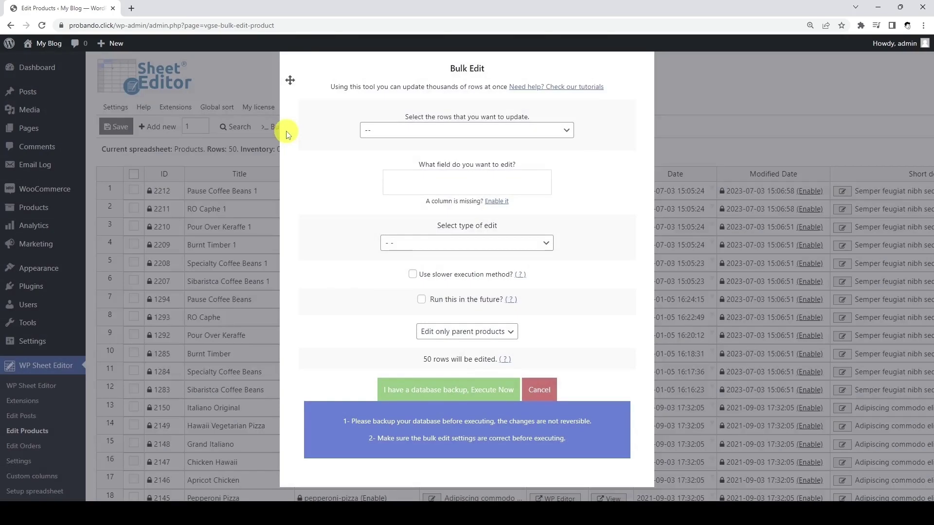
click(451, 130)
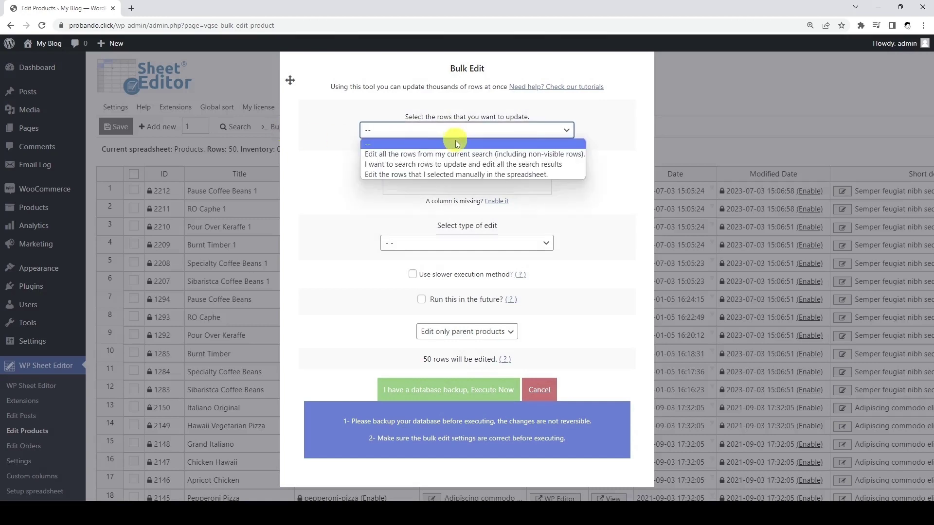
click(462, 154)
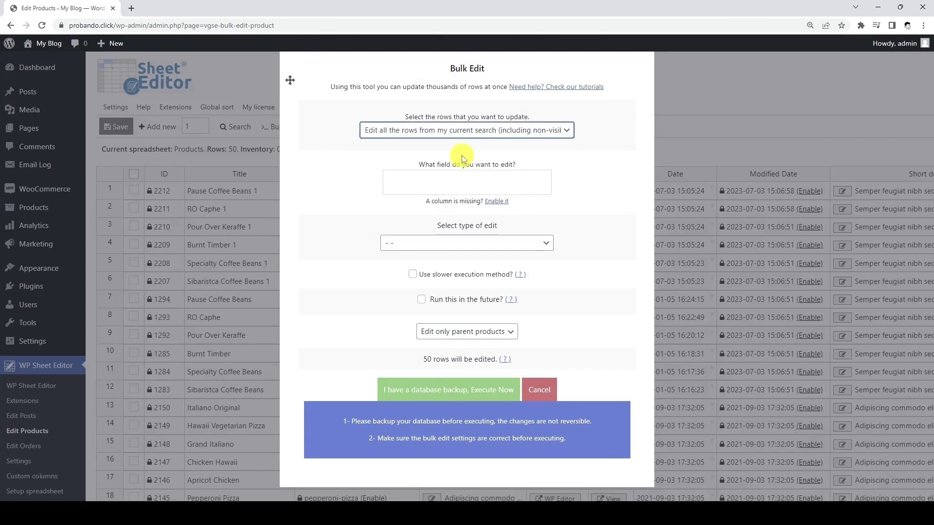
click(462, 182)
text(Regul)
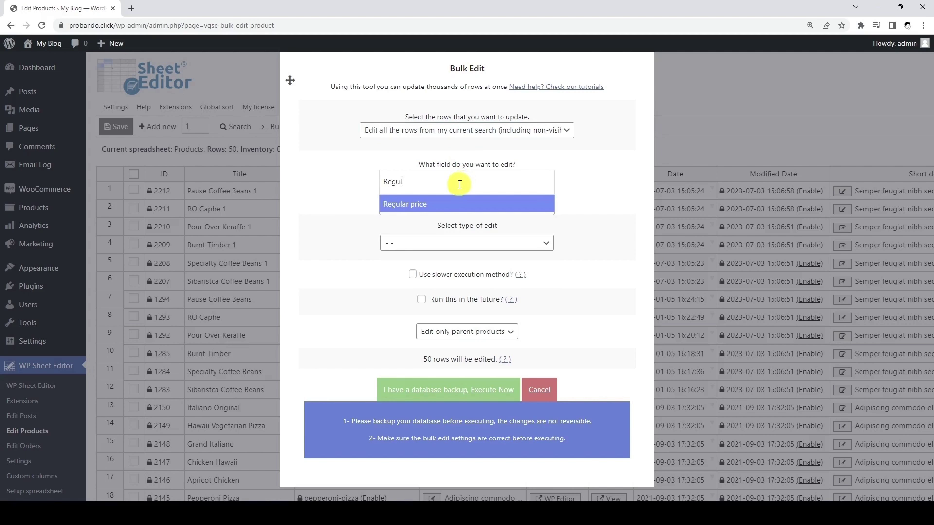
click(456, 204)
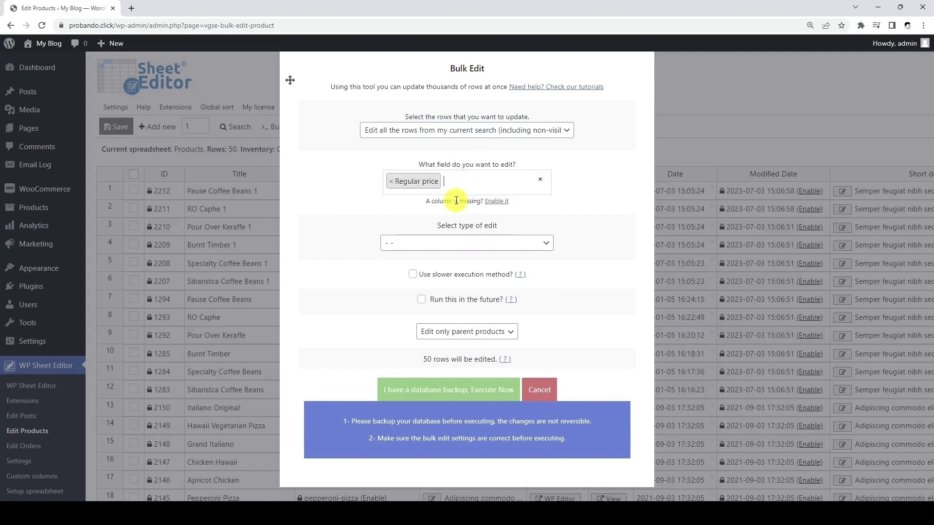
click(446, 245)
click(468, 299)
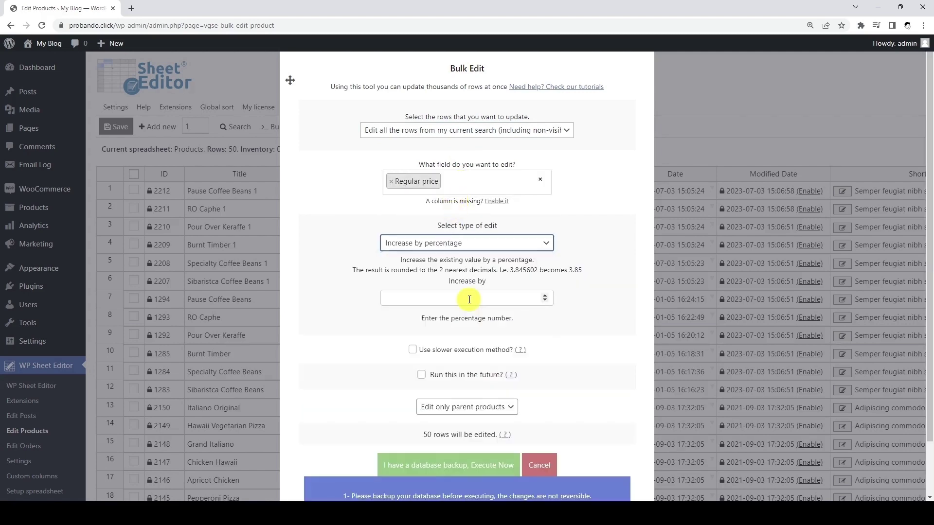
click(469, 300)
text(10)
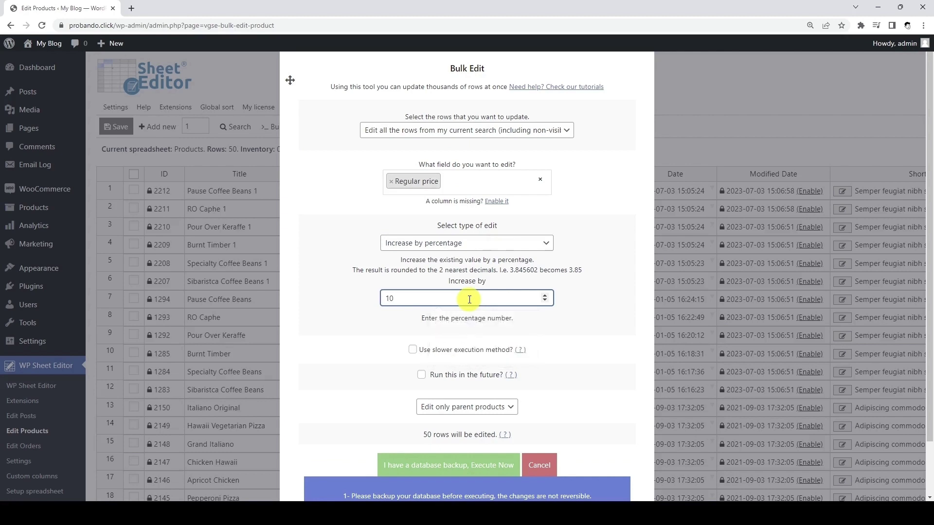
Step: Schedule the bulk edit to run in the future on 08/01/2023 at 06:00:00 AM
click(423, 375)
scroll(426, 375, down, 4)
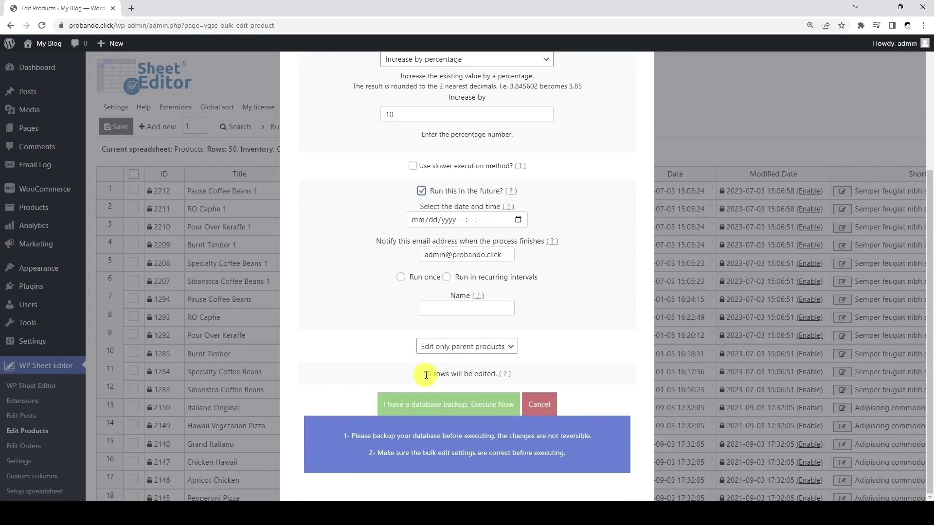
click(518, 220)
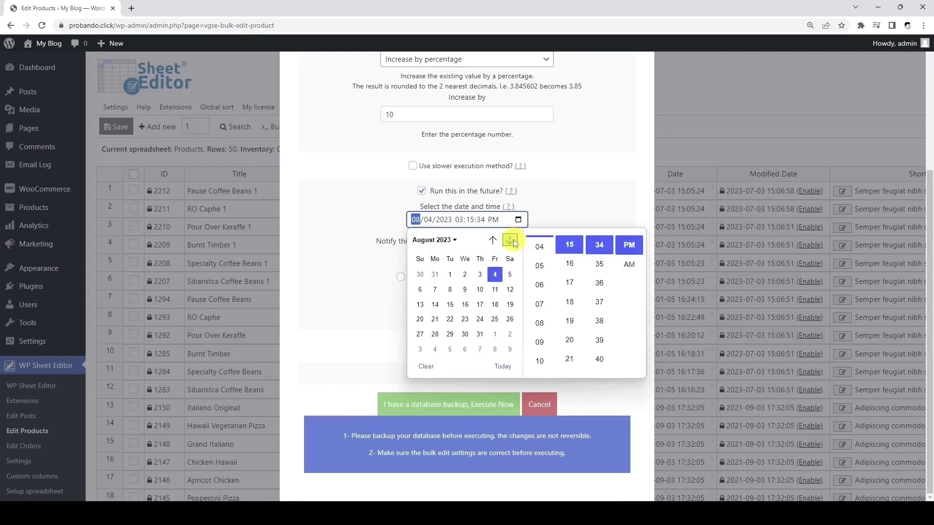
click(450, 274)
click(539, 285)
scroll(569, 295, up, 3)
scroll(569, 287, up, 3)
click(569, 245)
scroll(600, 278, up, 10)
scroll(600, 278, up, 5)
click(600, 283)
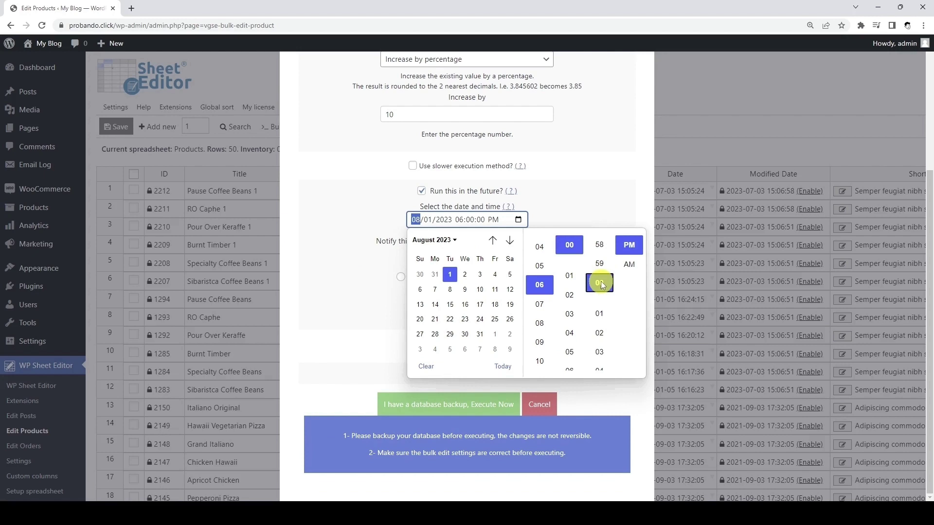
click(629, 263)
click(608, 213)
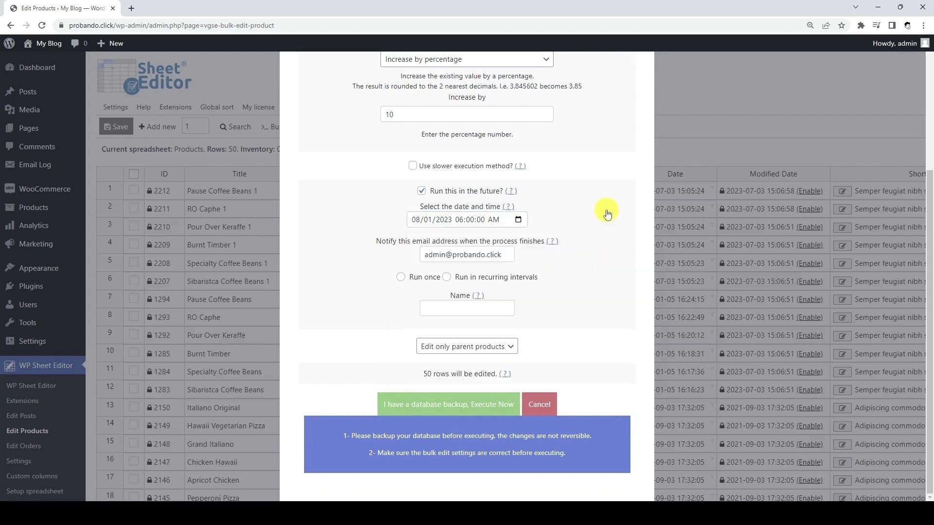
Step: Repeat it every 1 month, name it 'Increase prices by 10% monthly', and execute
click(447, 278)
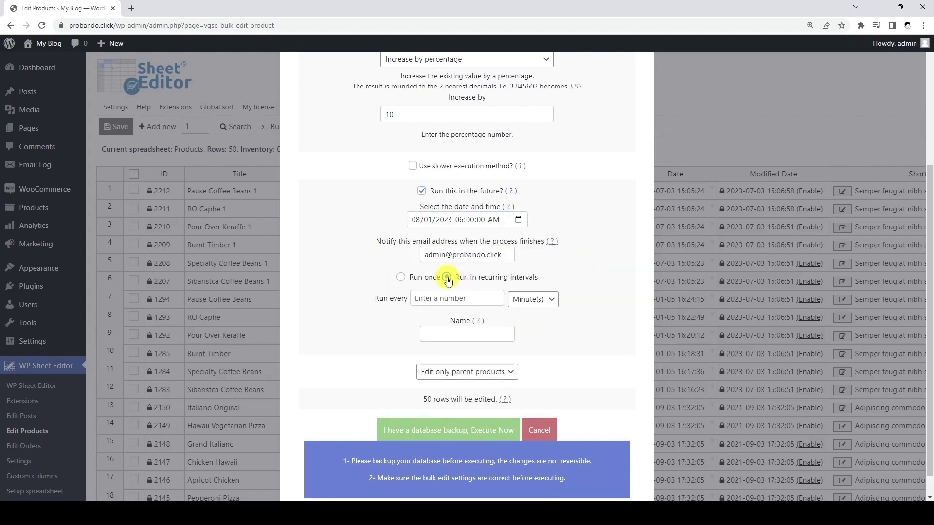
click(497, 296)
click(533, 298)
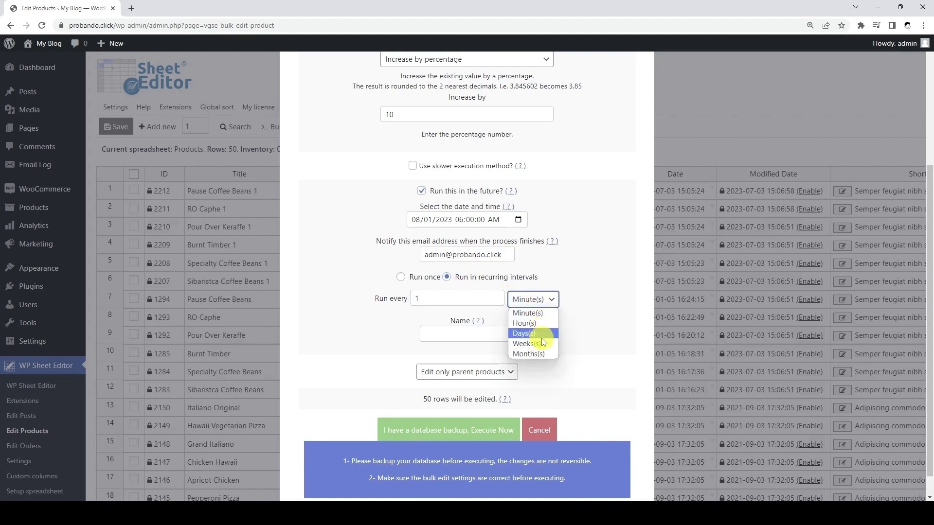
click(543, 354)
click(501, 336)
text(Increase)
key(Down)
key(Return)
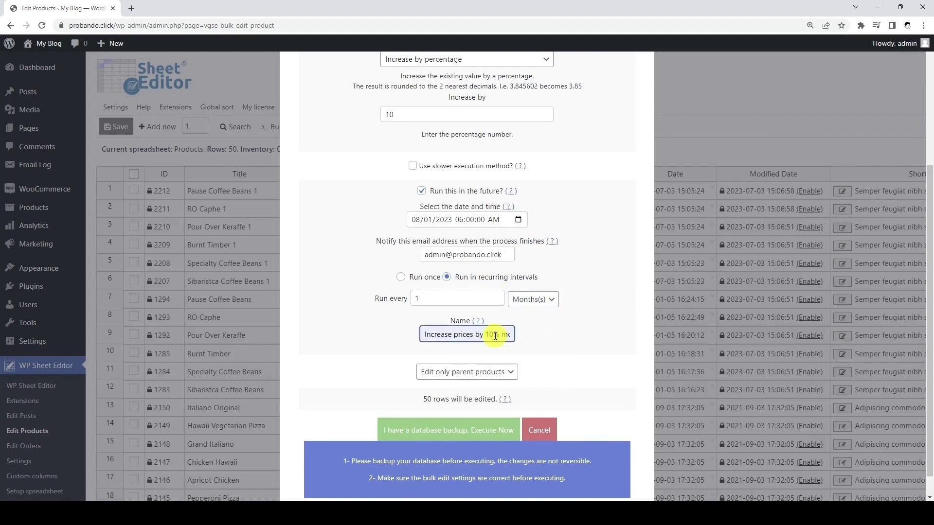
click(450, 430)
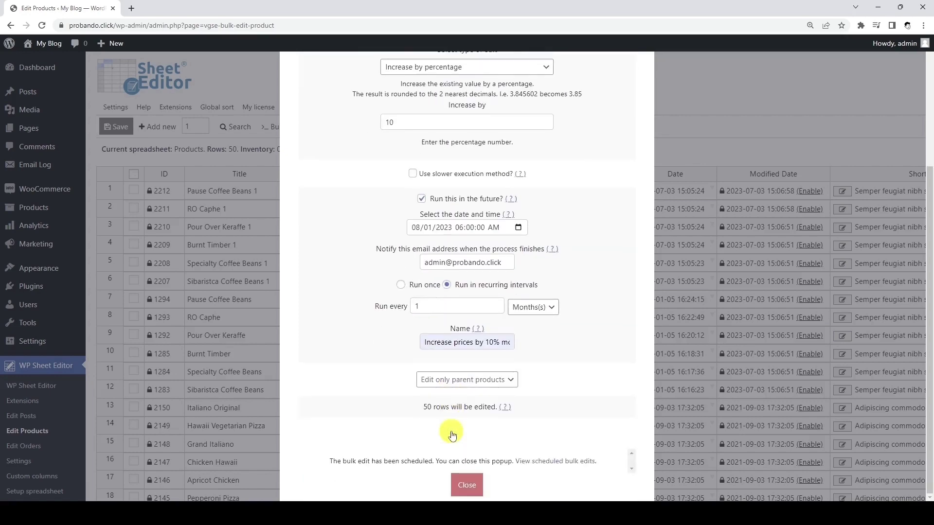
click(559, 462)
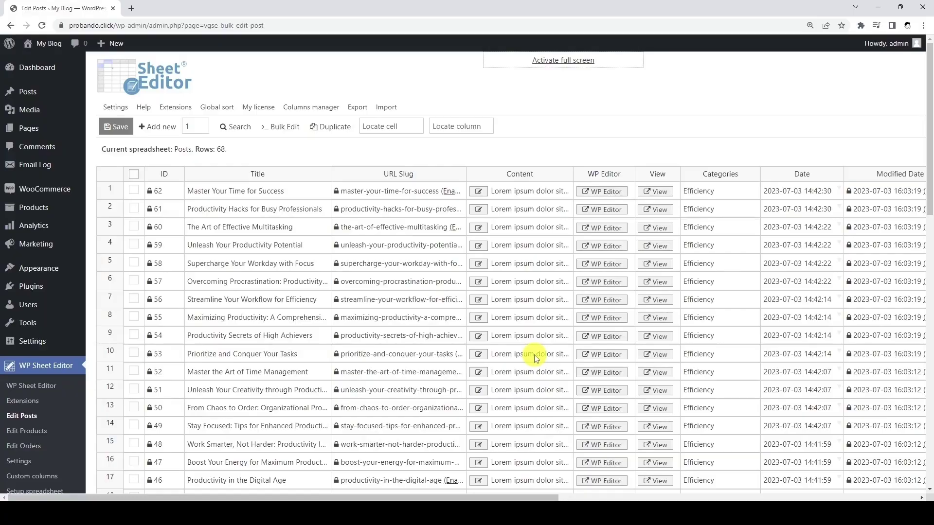
Step: Replace Efficiency with Productivity in post 1's categories and fill it down to row 13
double_click(745, 192)
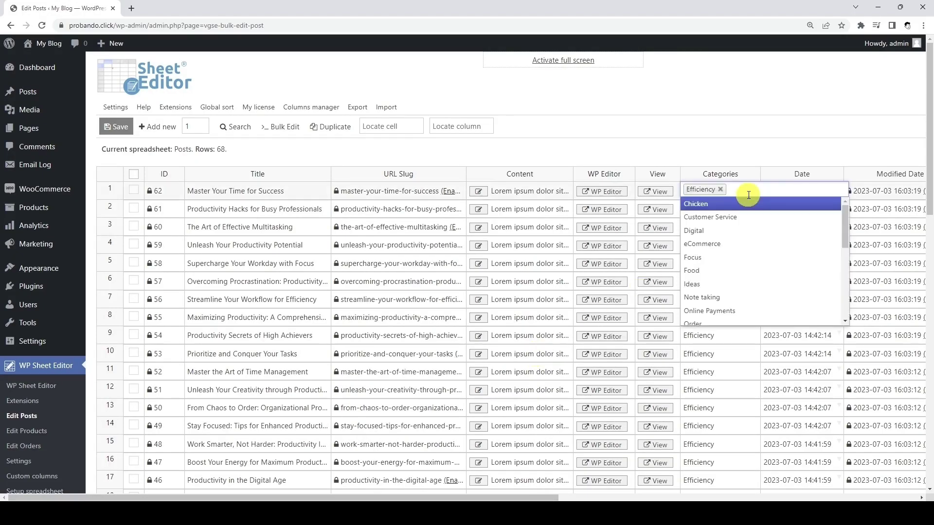
click(720, 190)
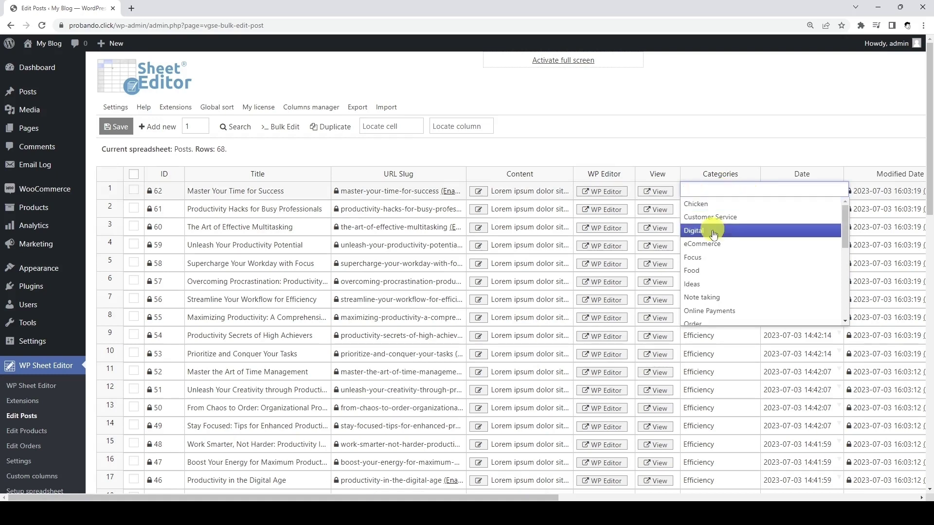
scroll(712, 240, down, 2)
click(712, 252)
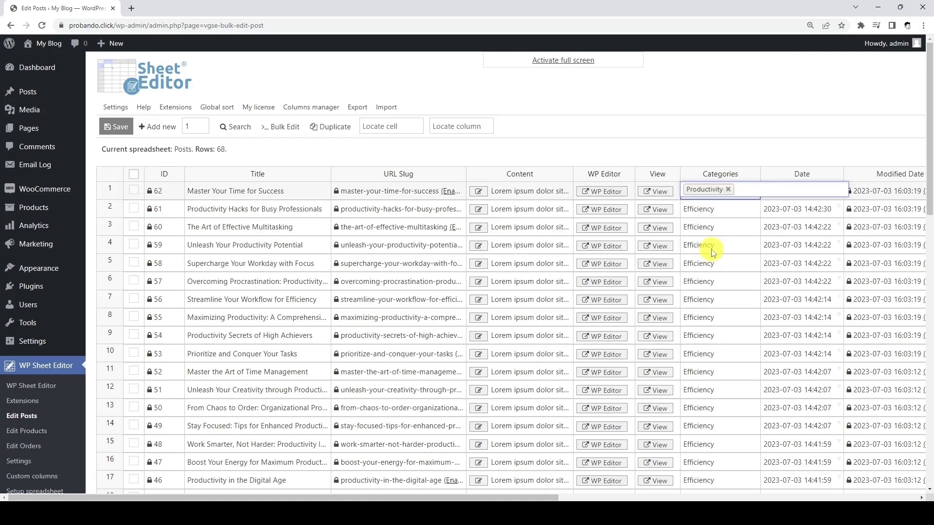
key(Return)
drag(759, 198, 735, 400)
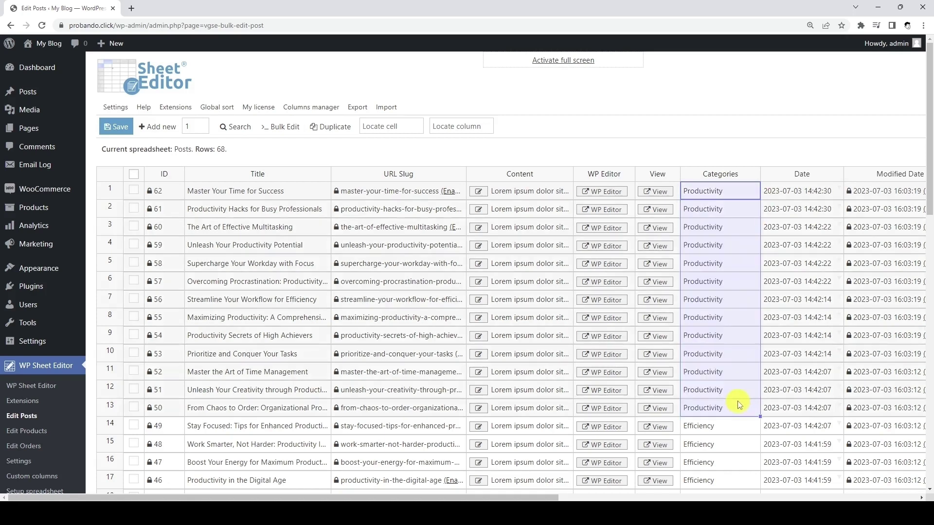
Step: Save the changes later, once, on 07/08/2023 at 04:15:30 PM
mouse_move(117, 128)
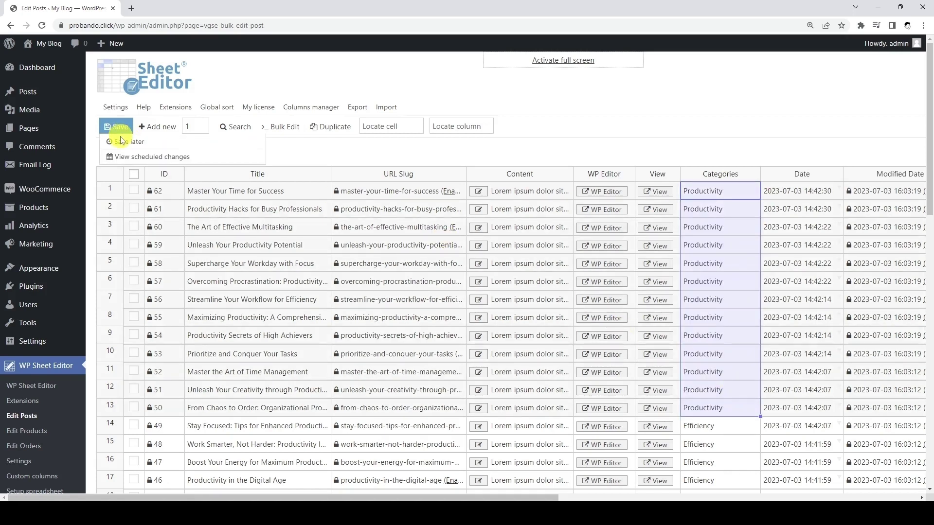
click(127, 145)
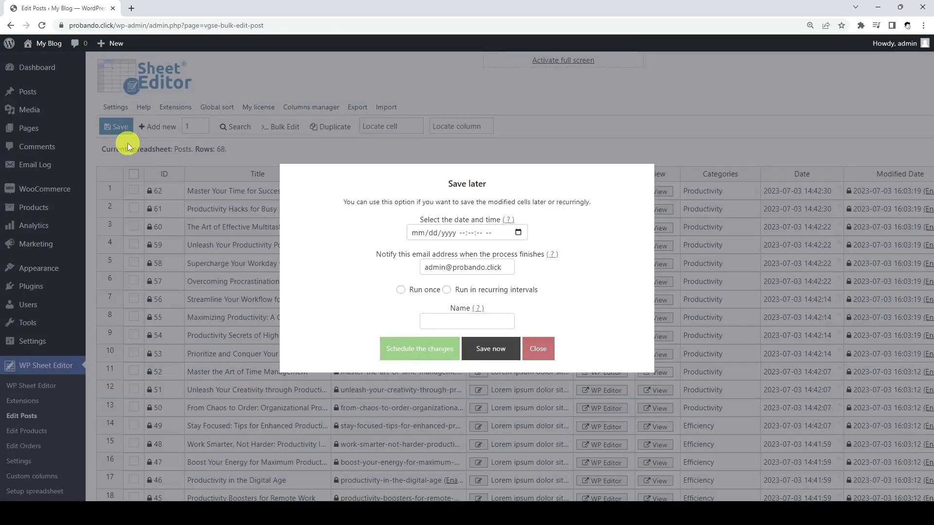
click(518, 232)
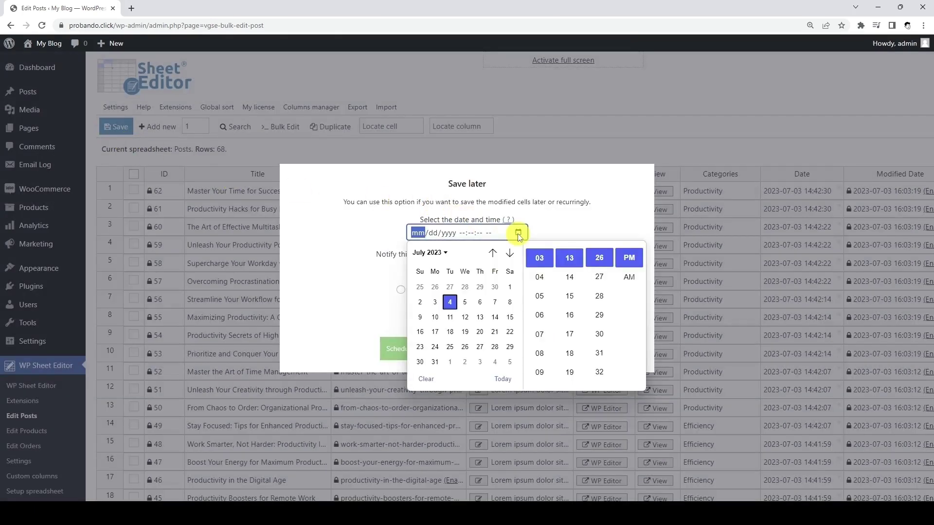
click(510, 302)
click(540, 274)
click(569, 295)
click(599, 333)
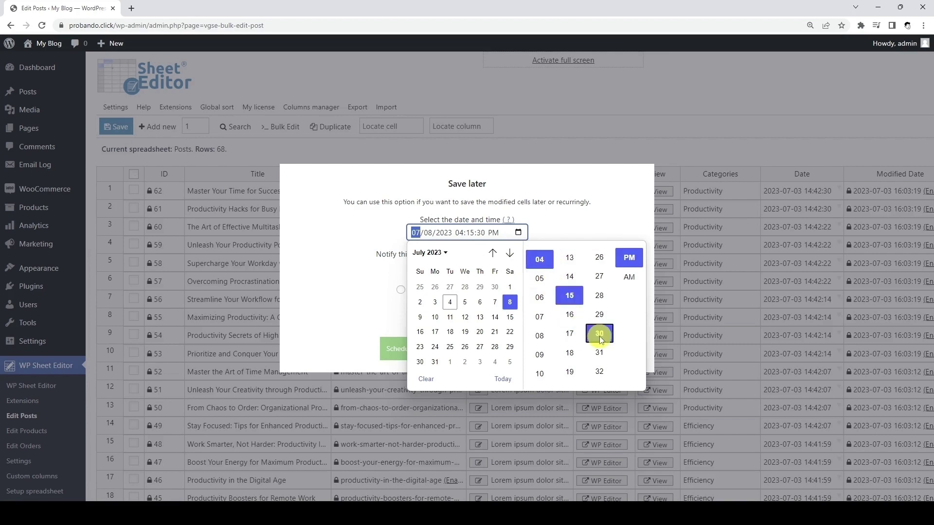
click(627, 223)
click(401, 290)
Step: Name the job 'Move posts from Efficiency', schedule it, and view the scheduled changes
click(440, 318)
text(Move posts from Efficiency)
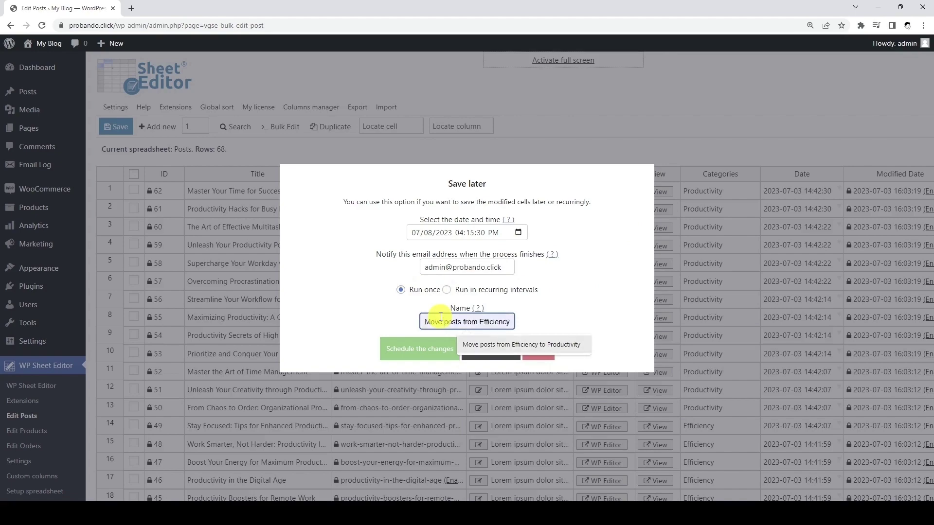
click(423, 352)
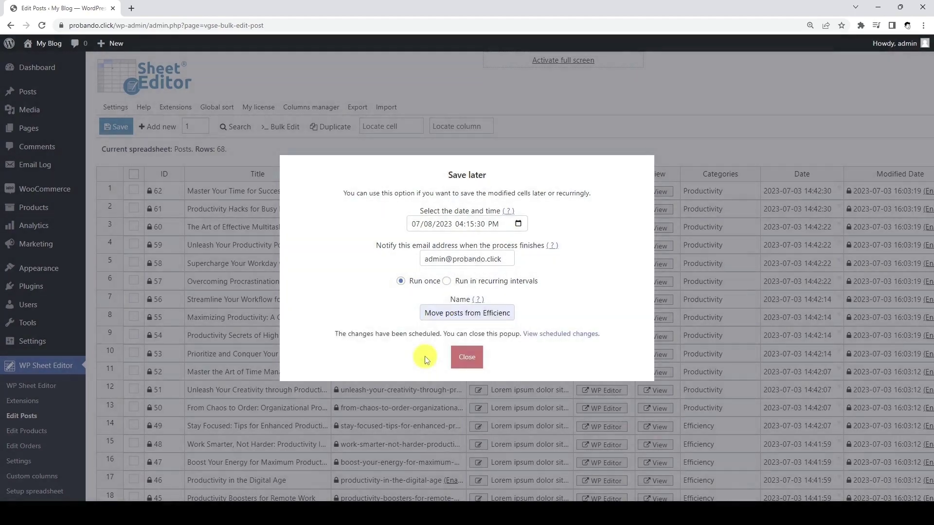
click(577, 334)
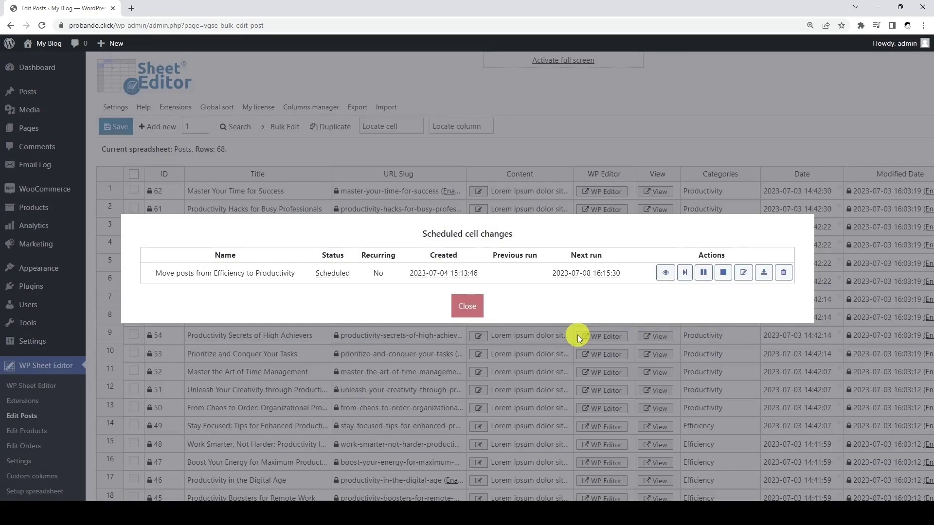